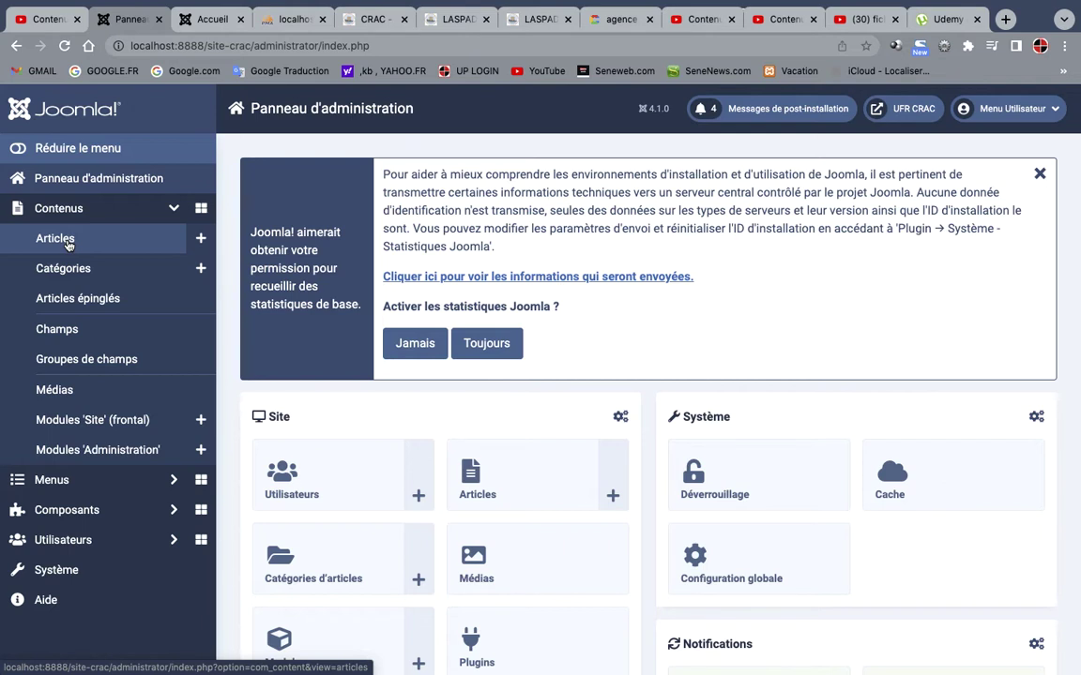
- Open the article categories list, logging back in to the administration with the prefilled credentials
click(278, 570)
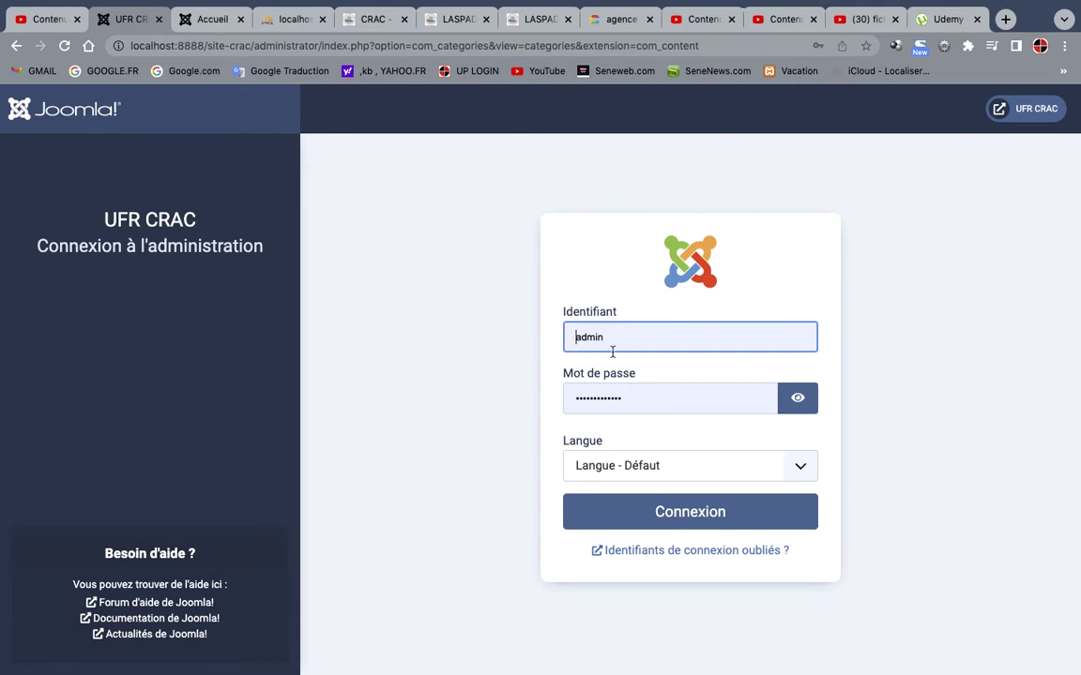
click(659, 526)
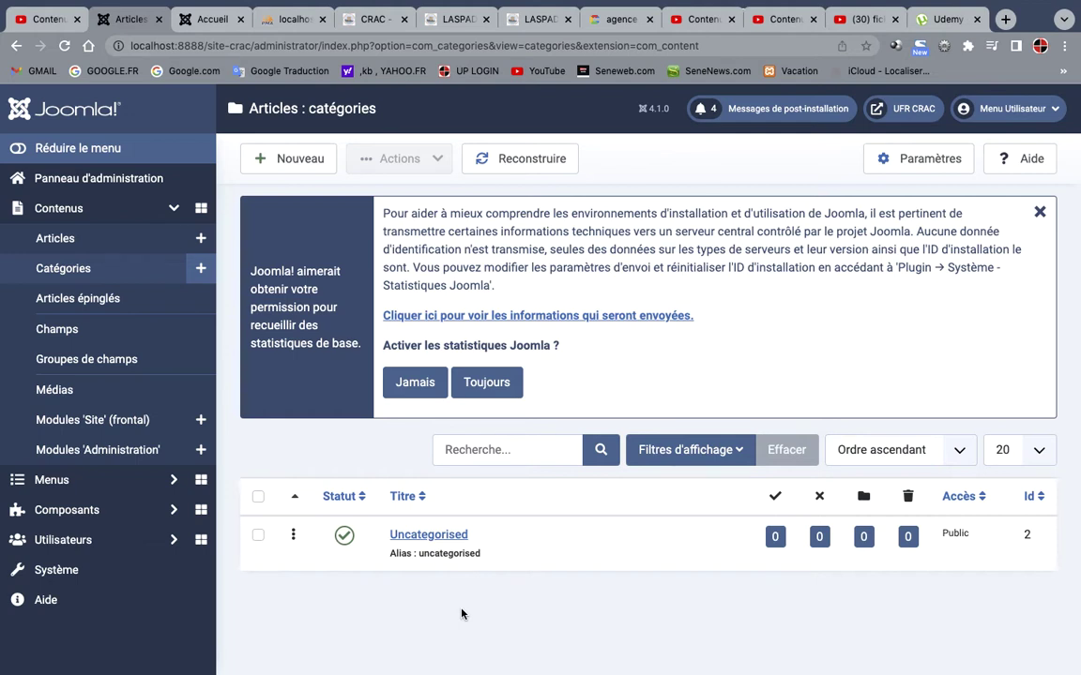
- Open the Uncategorised category for editing and replace its title with "ufrcrac"
click(434, 539)
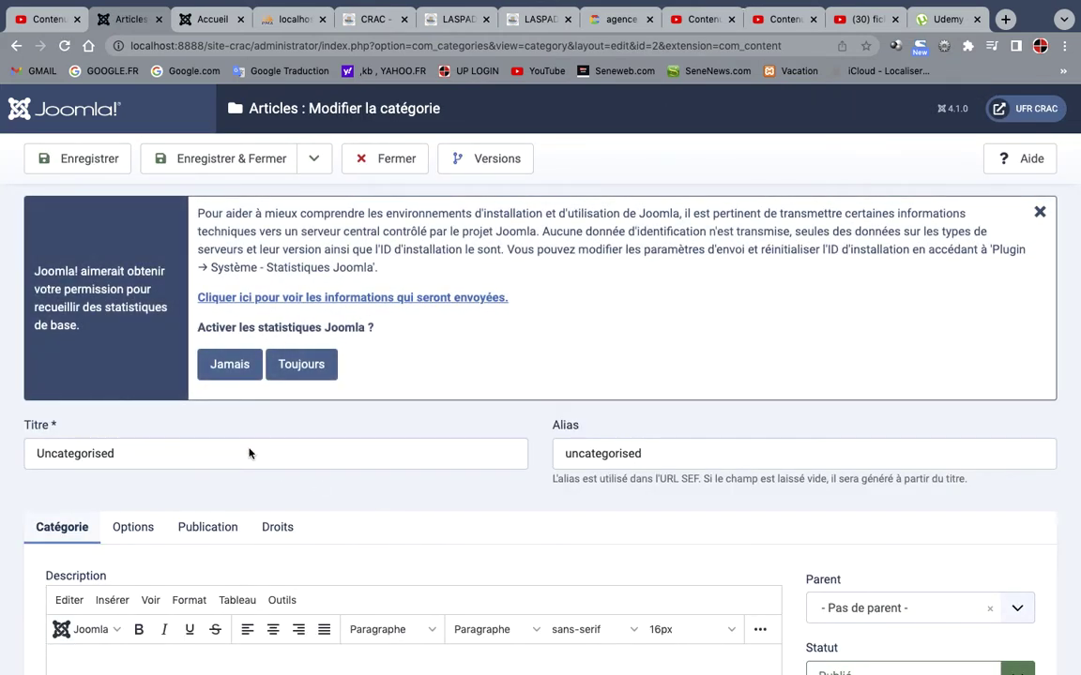
drag(149, 448, 29, 449)
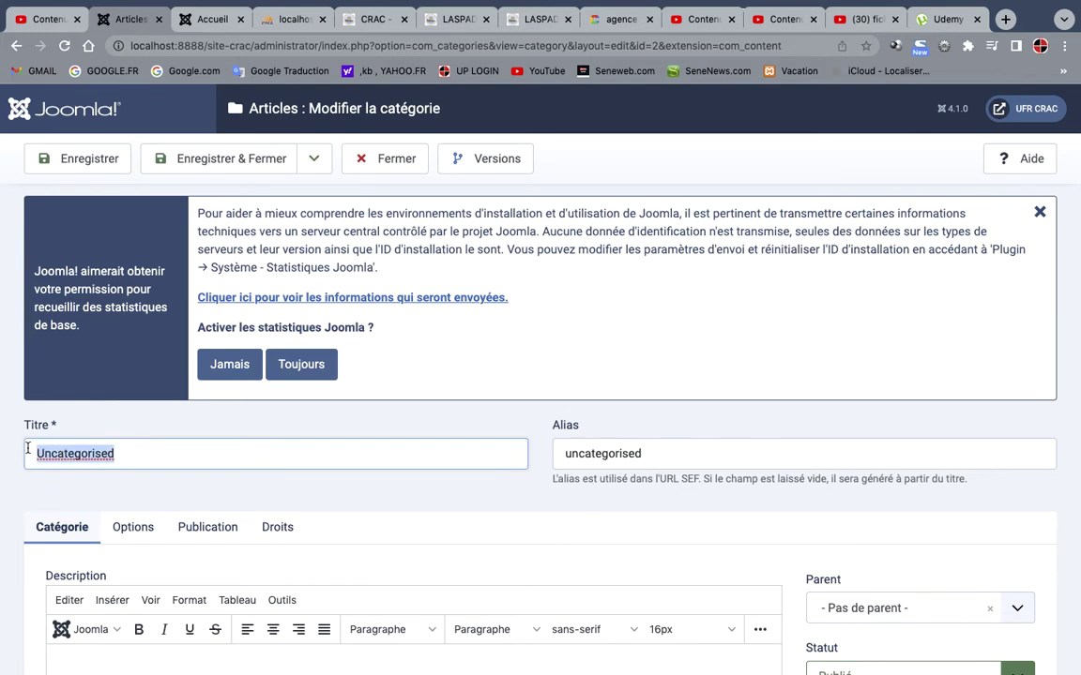
key(BackSpace)
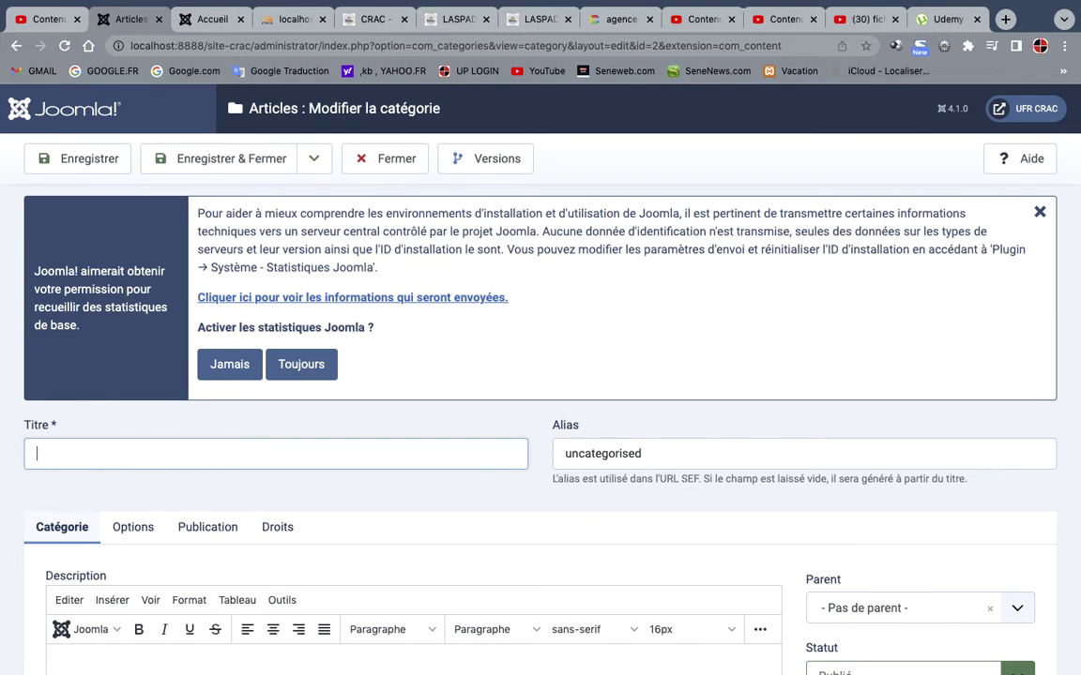
text(u)
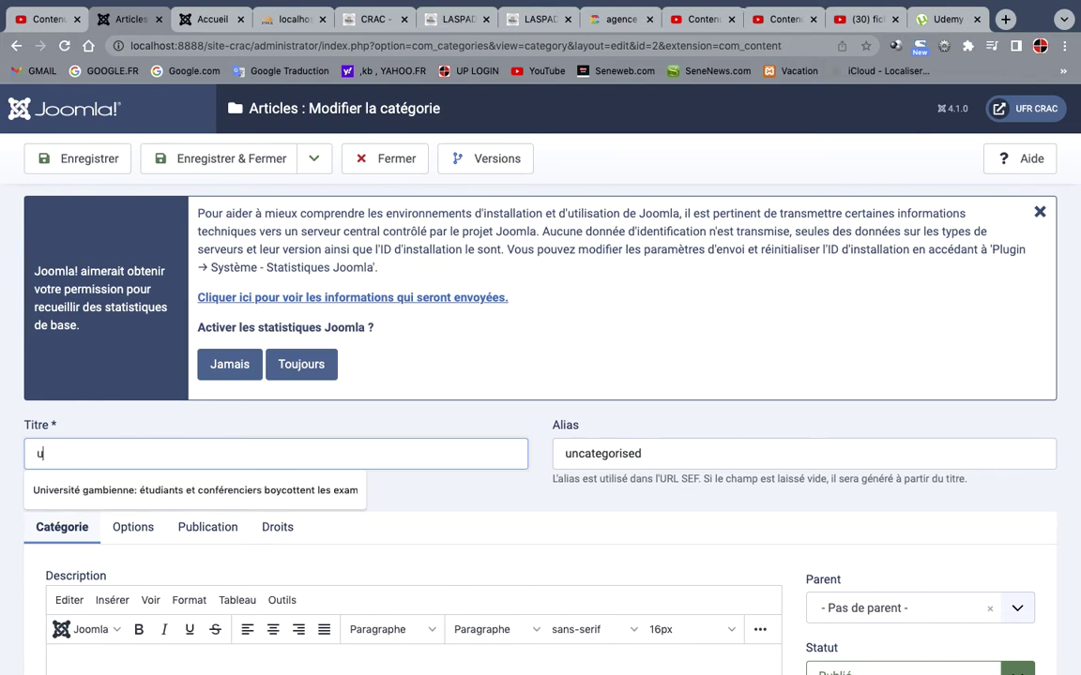
text(fr)
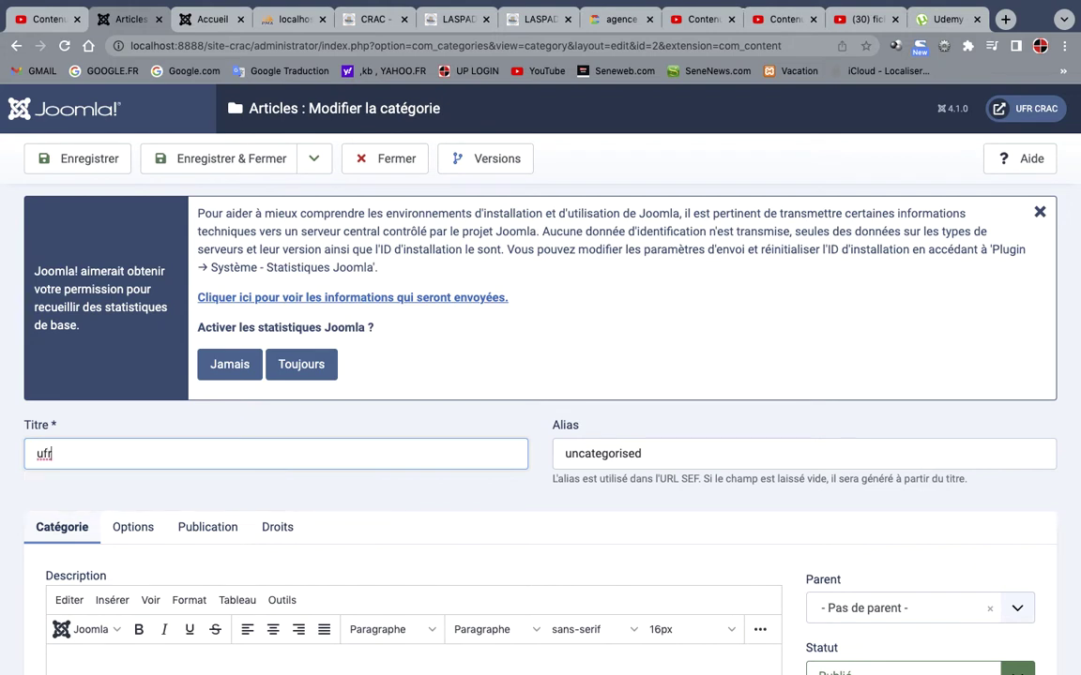
text(crac)
- Clear the existing alias of the category
drag(649, 453, 561, 452)
click(561, 453)
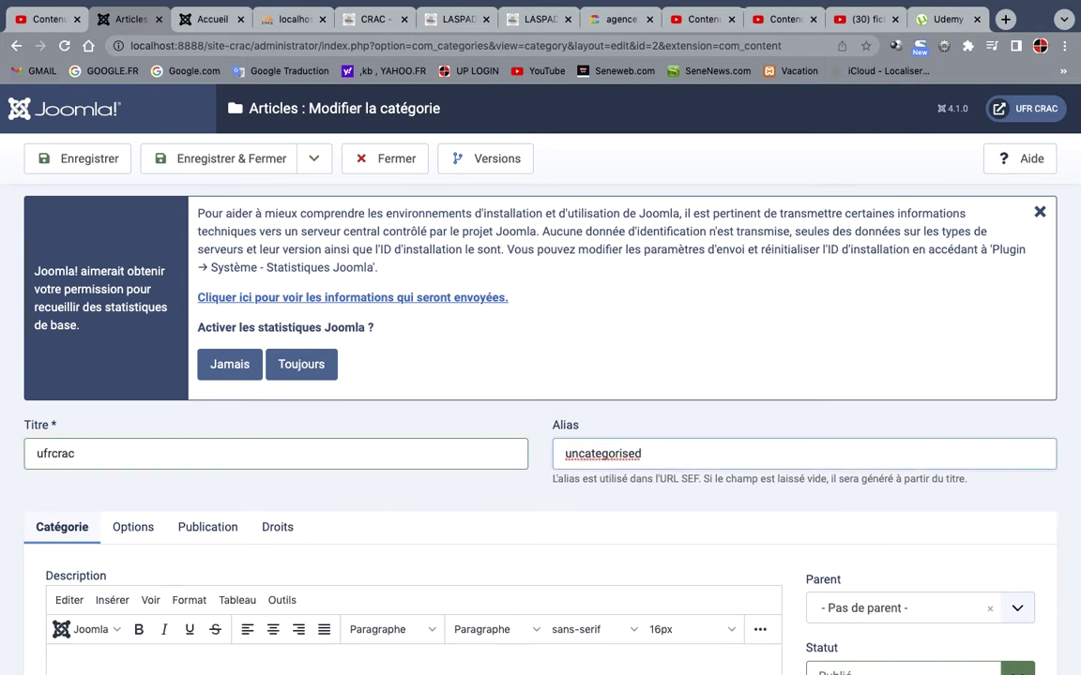
click(692, 454)
key(BackSpace)
key(BackSpace)
key(BackSpace)
key(BackSpace)
key(BackSpace)
key(BackSpace)
key(BackSpace)
key(BackSpace)
key(BackSpace)
key(BackSpace)
key(BackSpace)
key(BackSpace)
key(BackSpace)
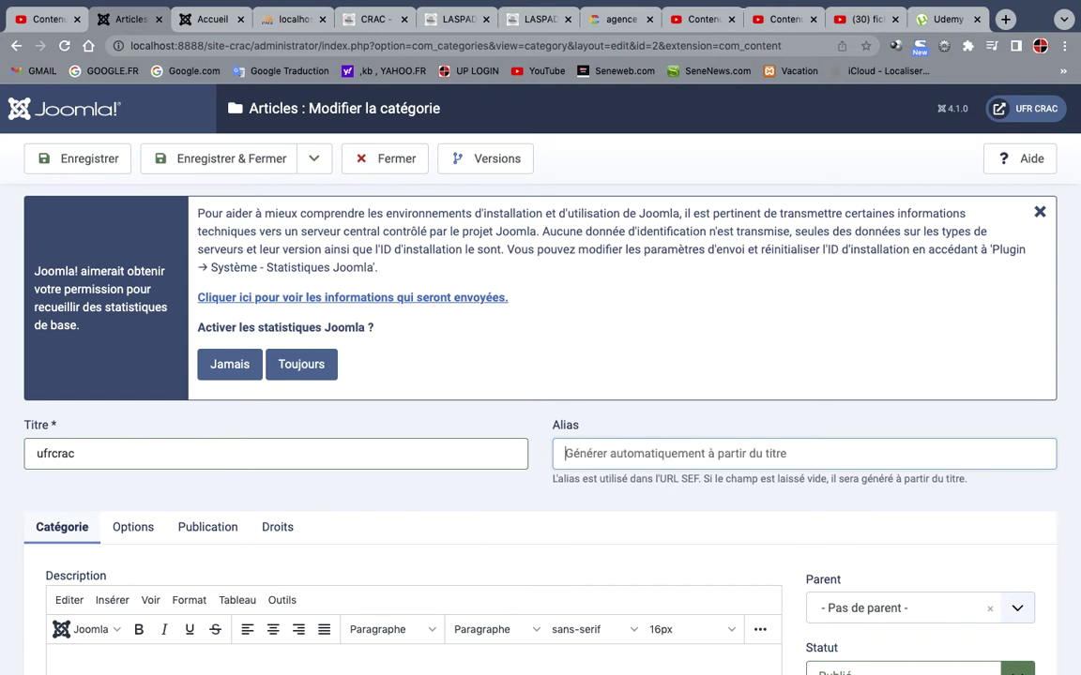
- Correct the category title to "ufr crac" and set its alias to "ufrcrac"
click(54, 454)
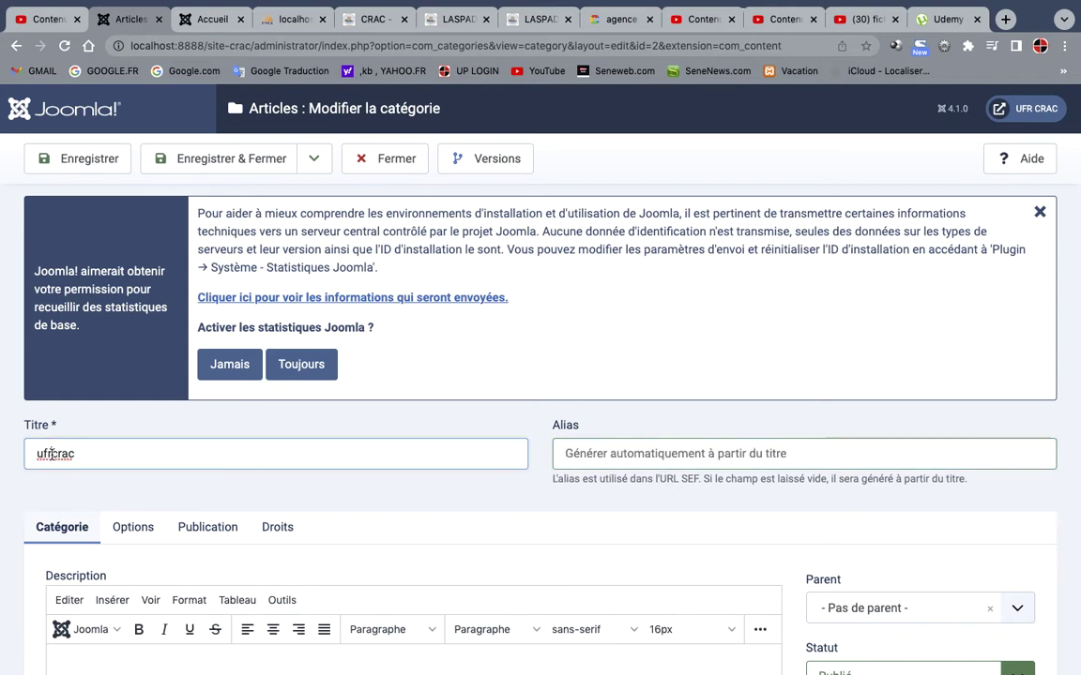
click(604, 453)
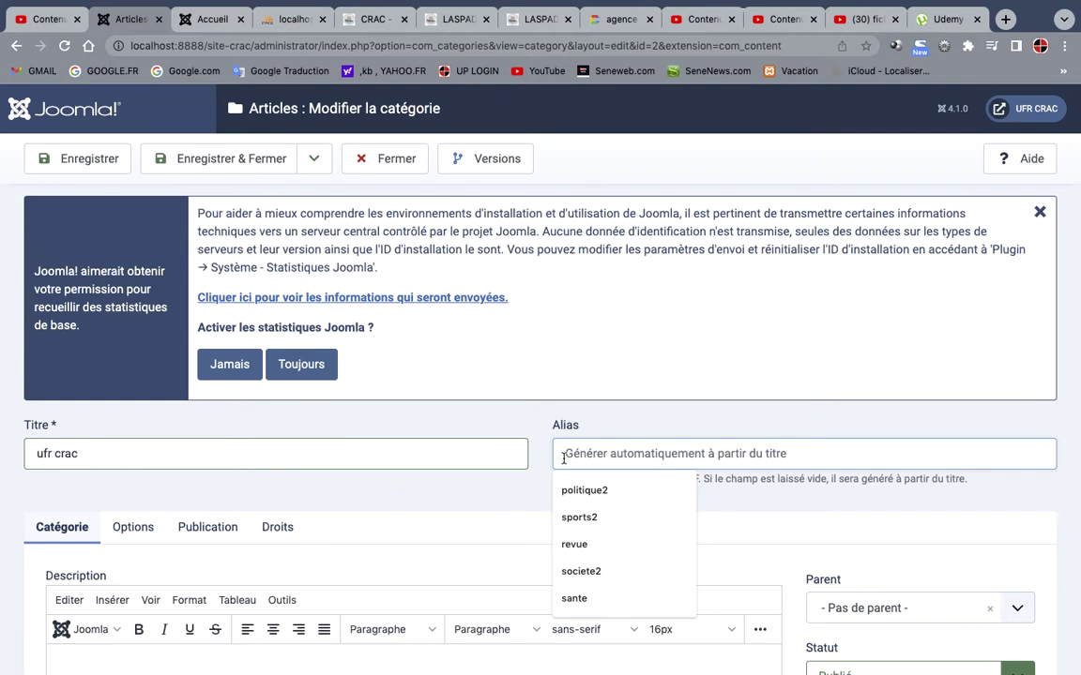
text(uf)
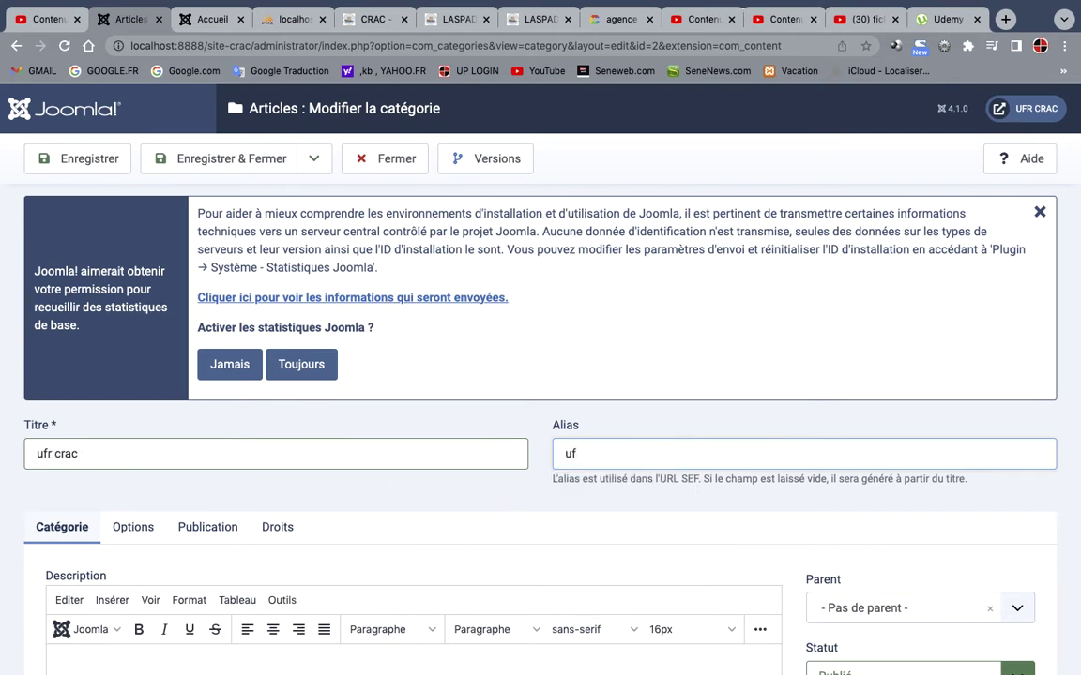
text(rcrac)
- Write the category description "Cette categorie renferme l'article de presentation de l'ufr CRAC"
scroll(715, 529, down, 5)
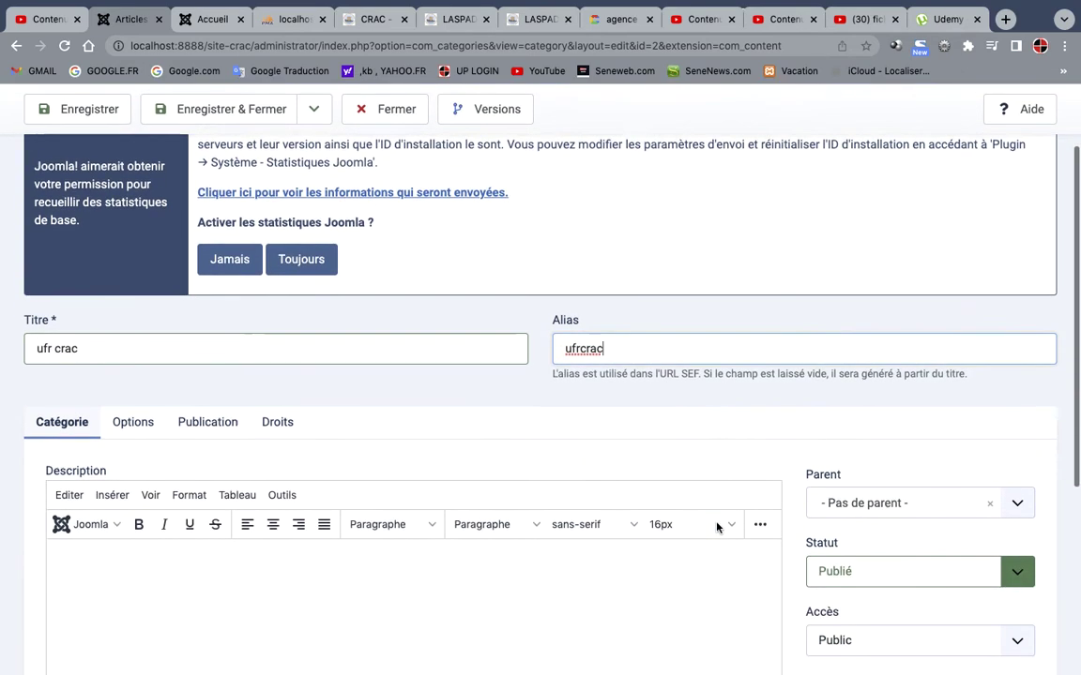
click(436, 439)
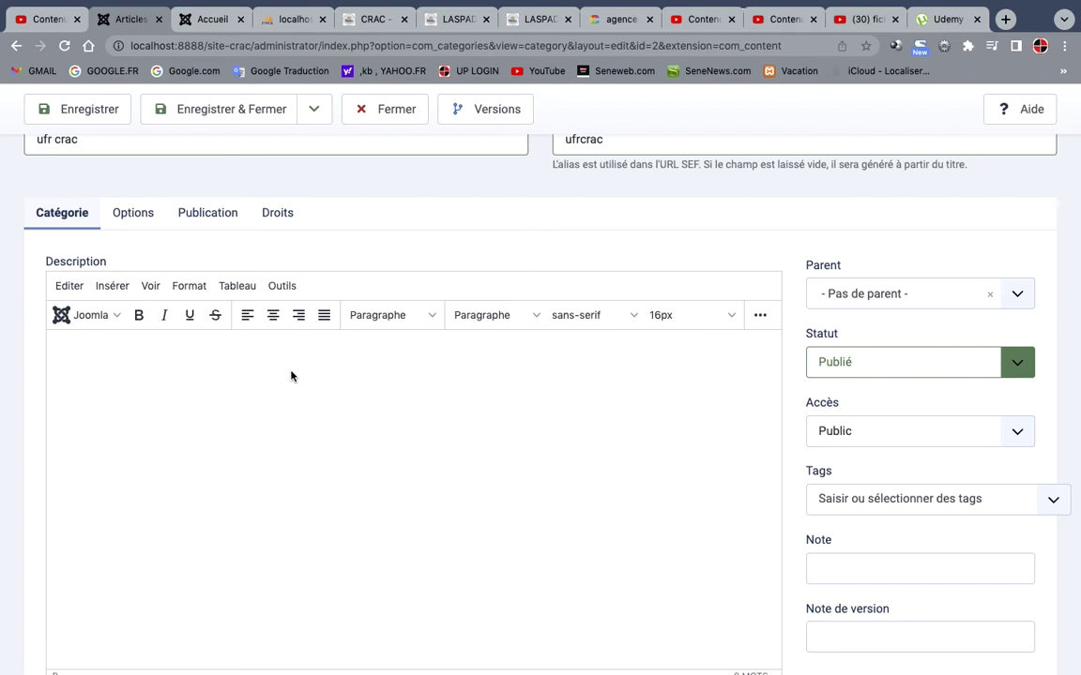
text(Cette categorie renf)
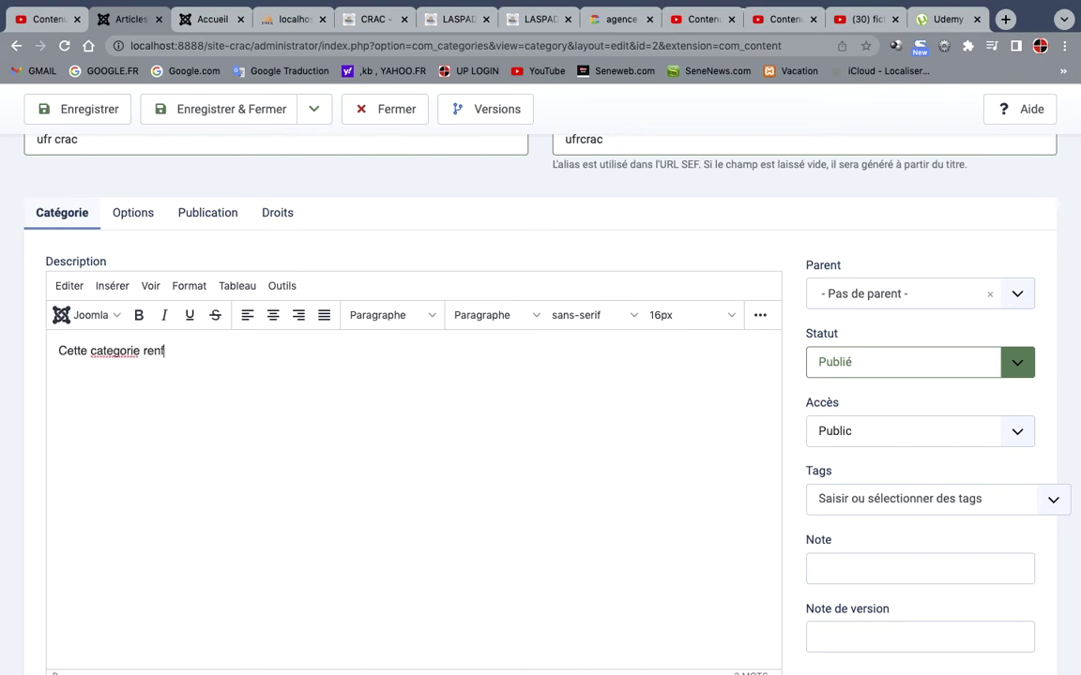
text(erme l'article de p)
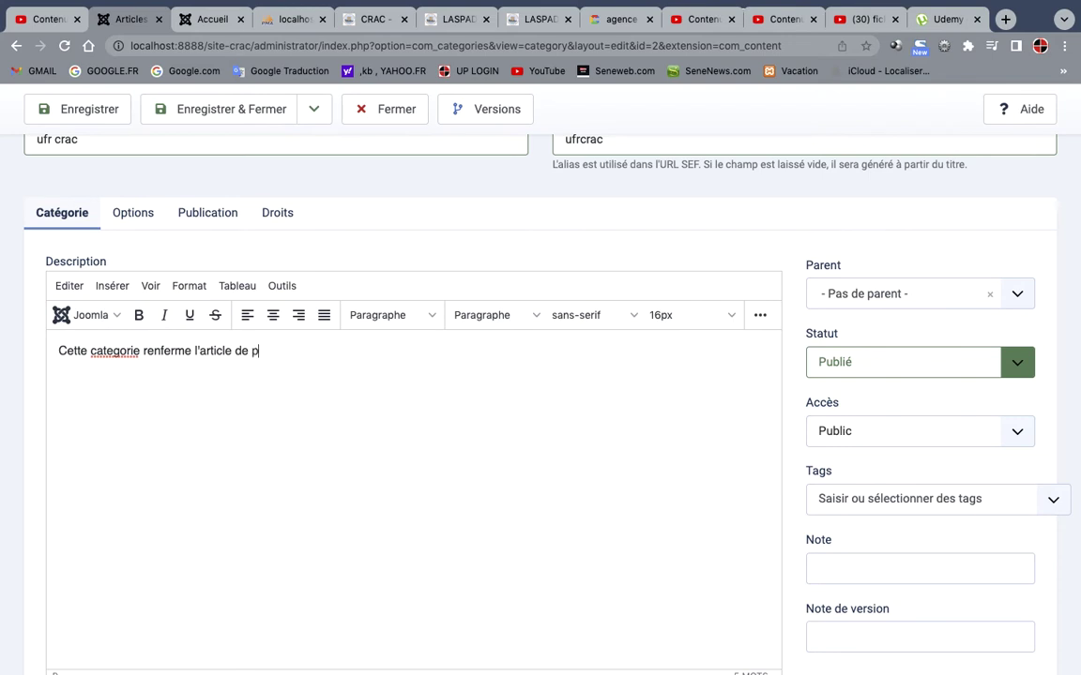
text(resentation de l'ufr C)
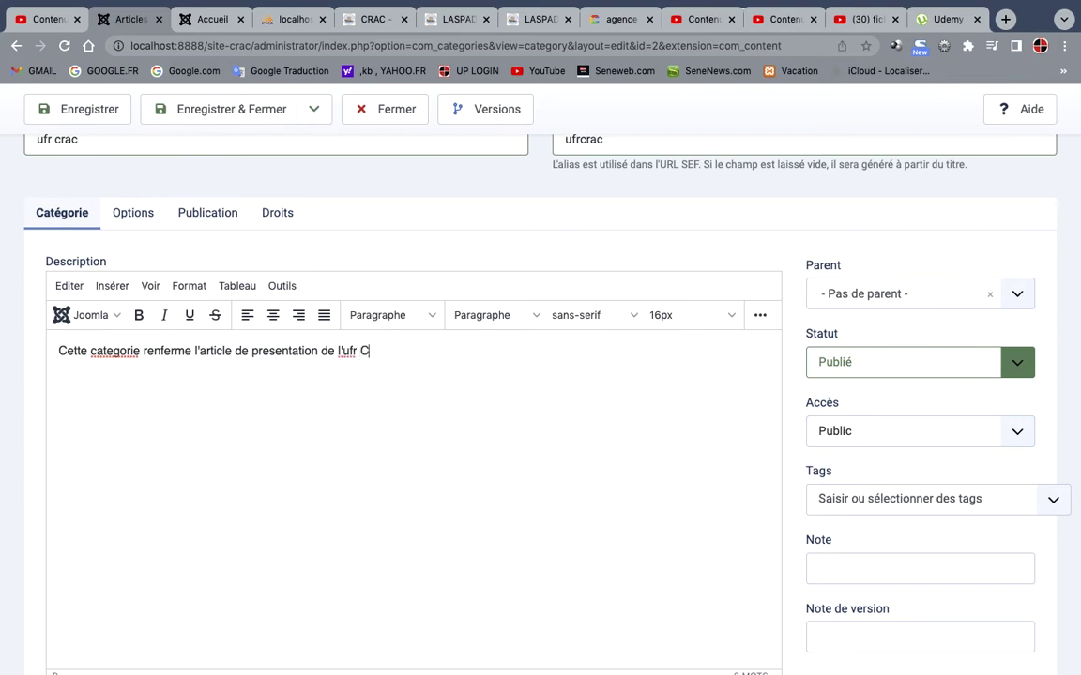
text(RAC)
- Save the ufr crac category and close it
scroll(601, 533, down, 2)
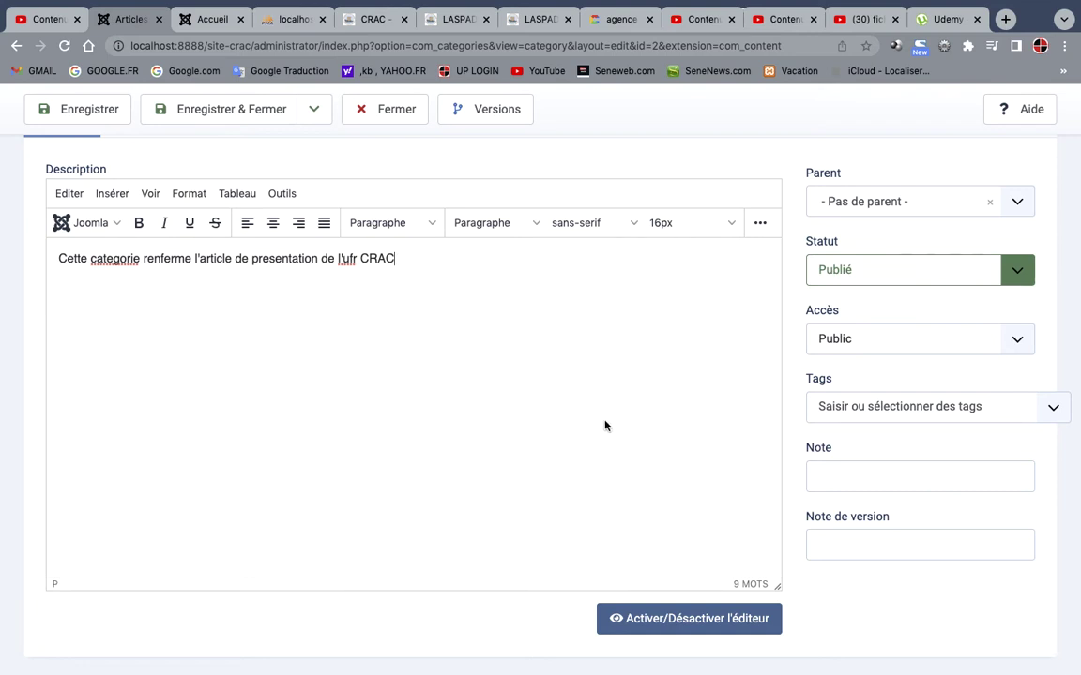
scroll(604, 424, up, 1)
scroll(604, 424, up, 5)
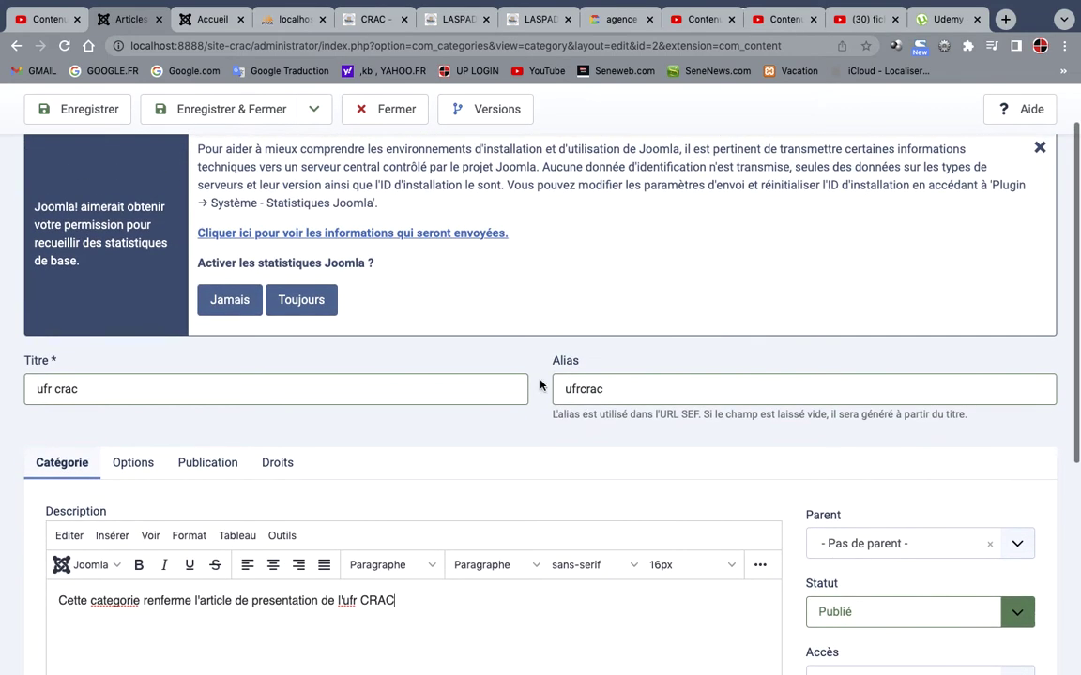
click(231, 113)
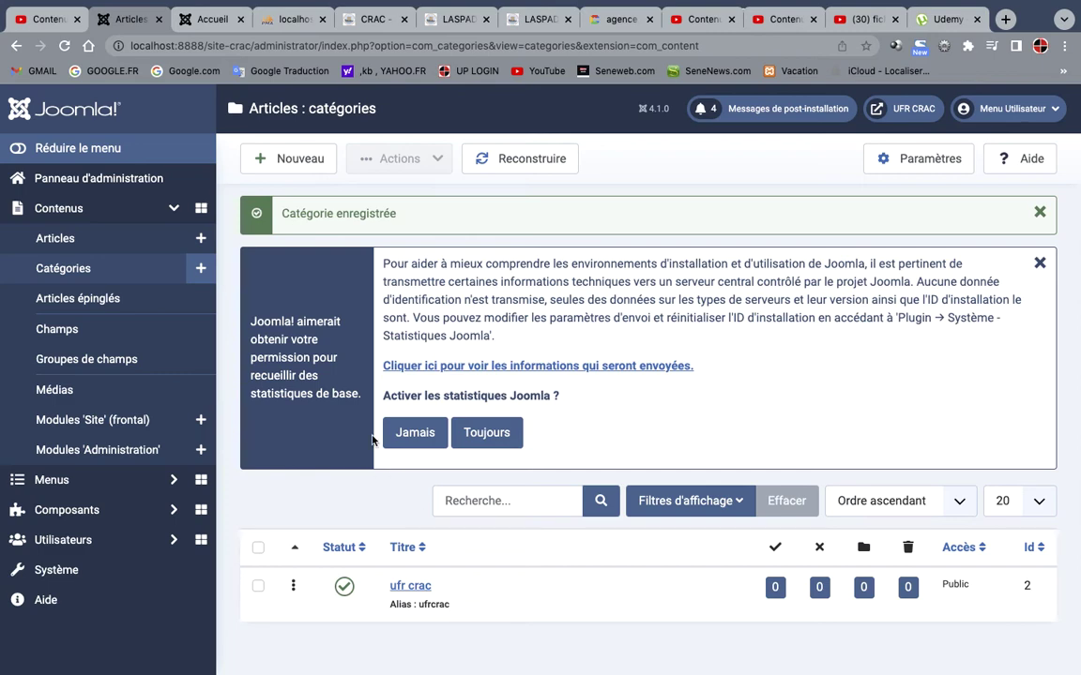
- Start a new article category and title it "licences"
click(296, 168)
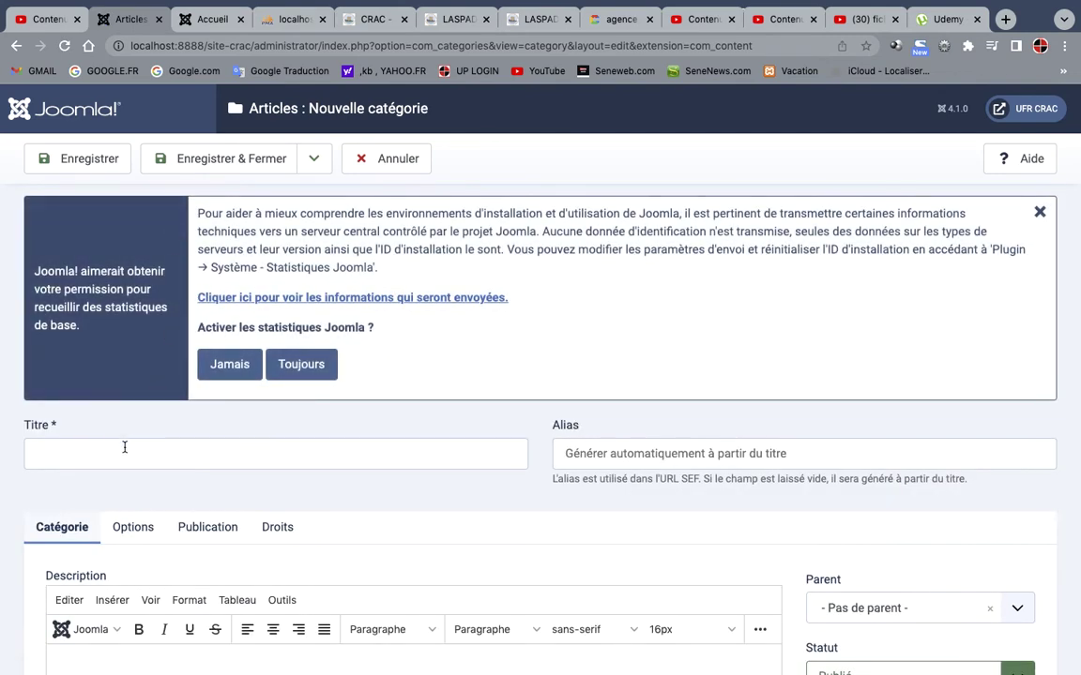
right_click(123, 453)
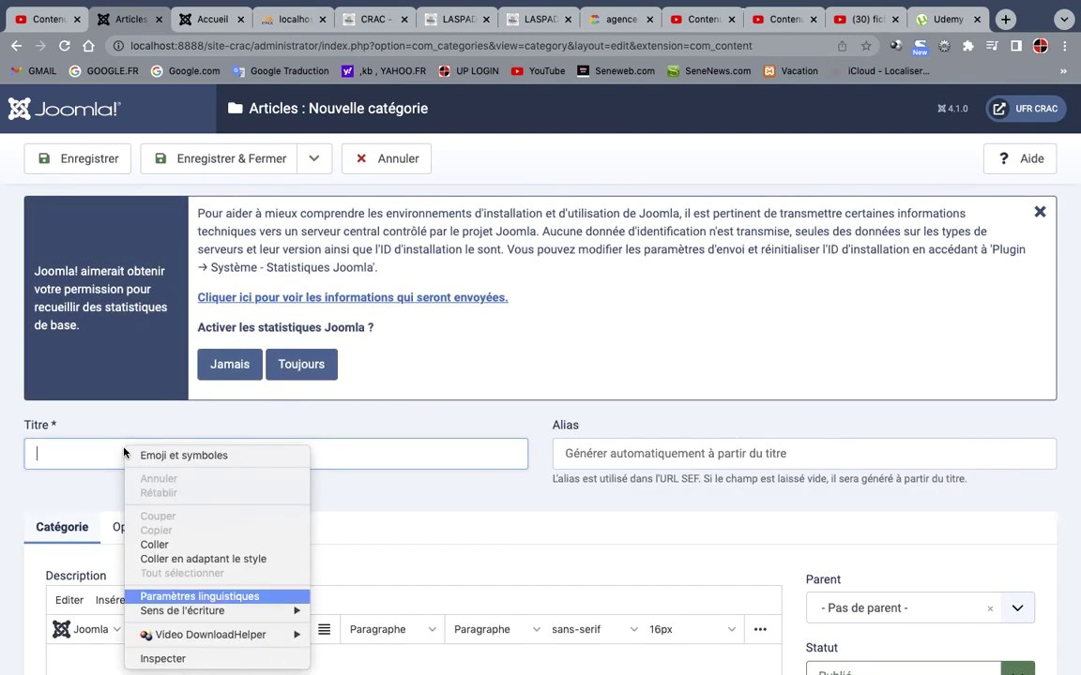
click(123, 453)
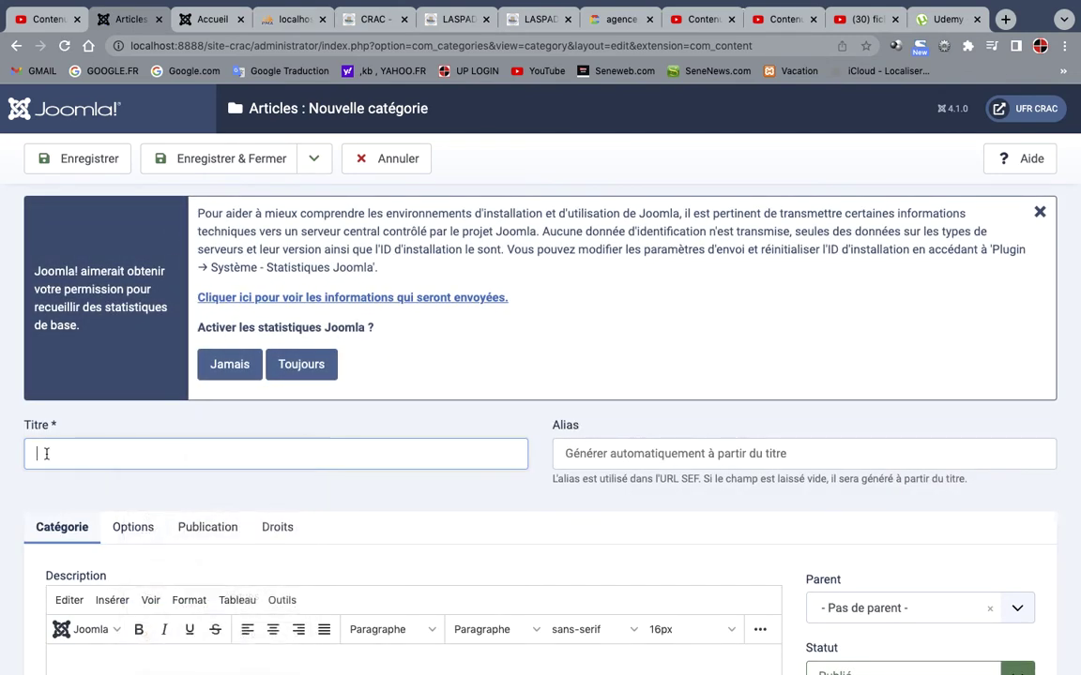
text(licences)
- Write the new category's description "Cette categorie referme les articles sur les licences"
scroll(368, 549, down, 3)
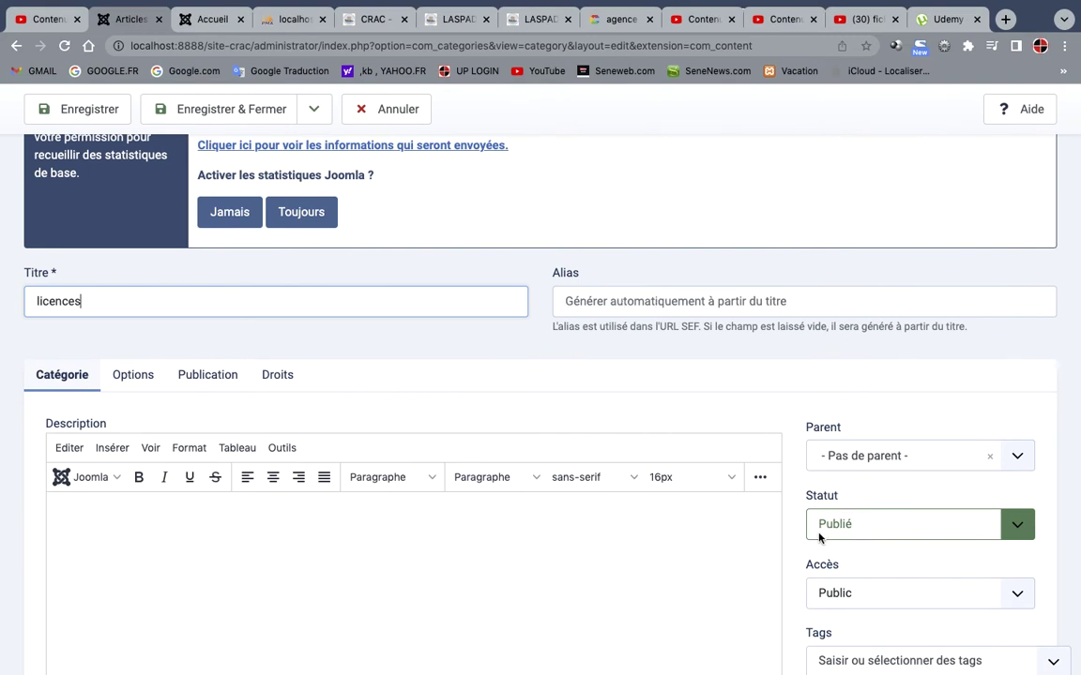
click(409, 519)
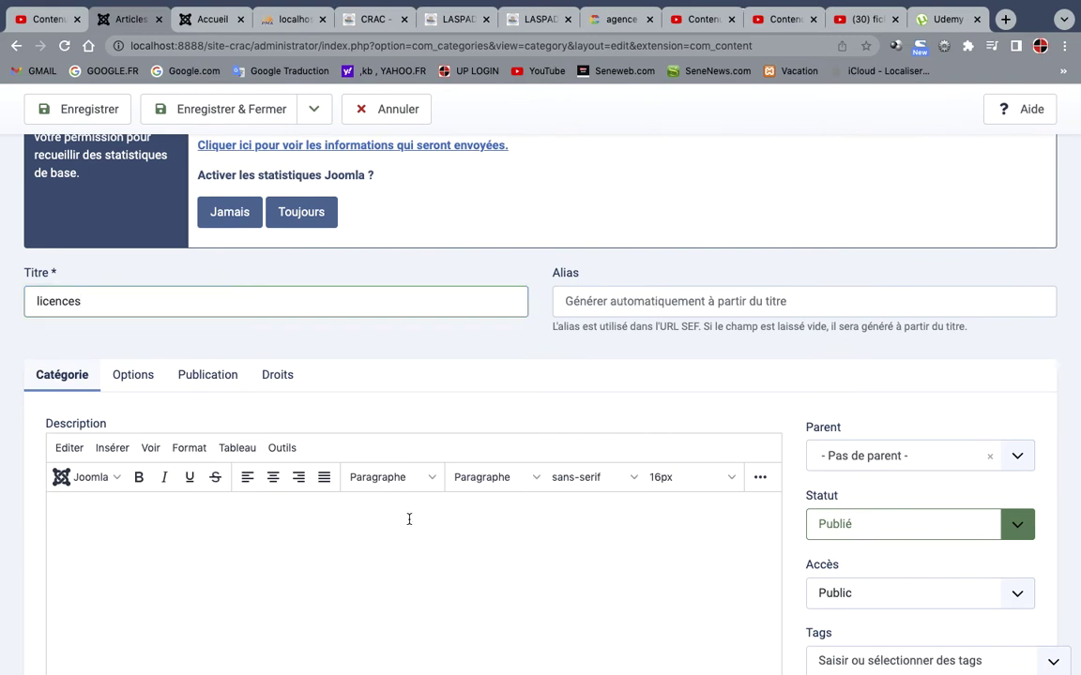
text(Cette categorie refer)
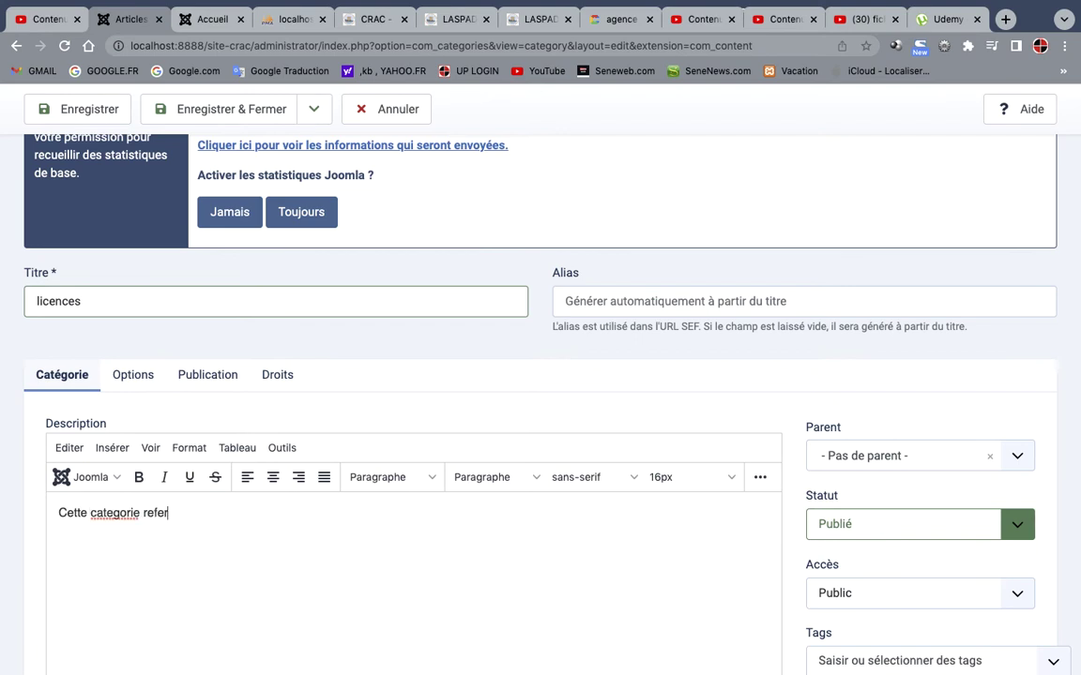
text(me les art)
text(icles)
text( sur )
text(les )
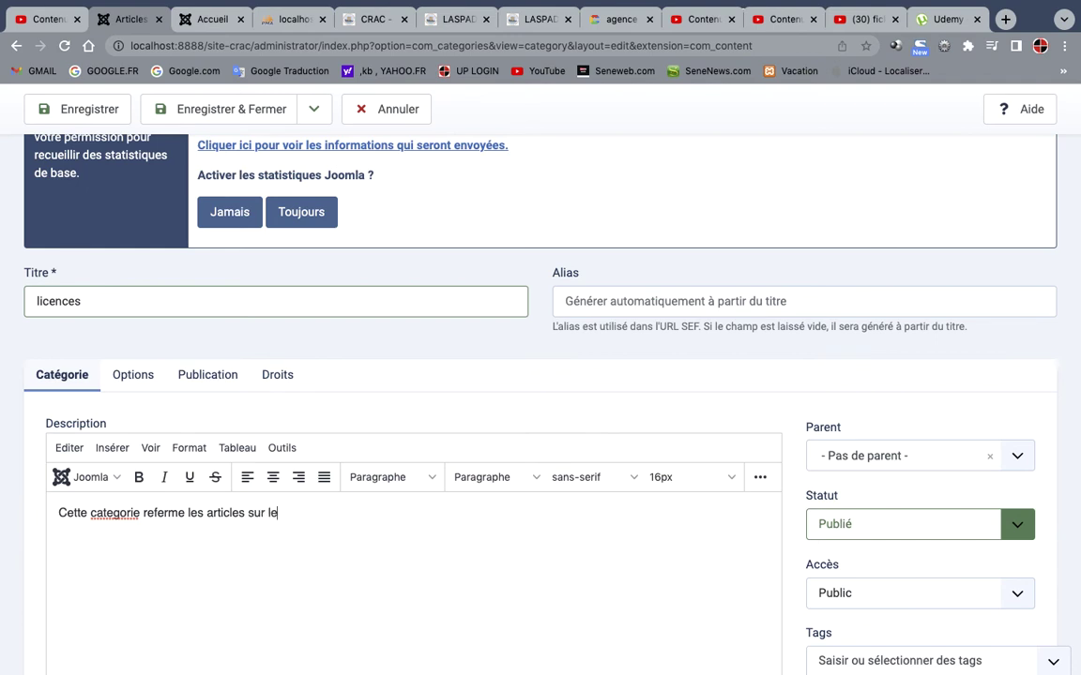
text(licences)
- Save the licences category and close it
scroll(651, 540, down, 2)
scroll(696, 476, up, 3)
scroll(696, 476, up, 2)
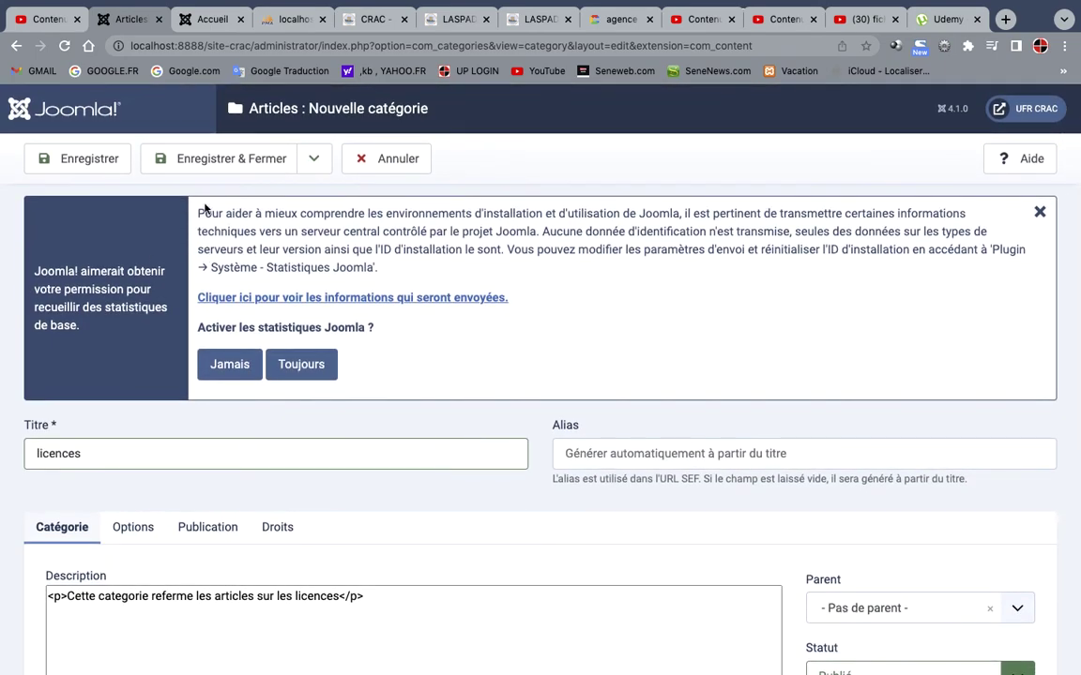
click(217, 161)
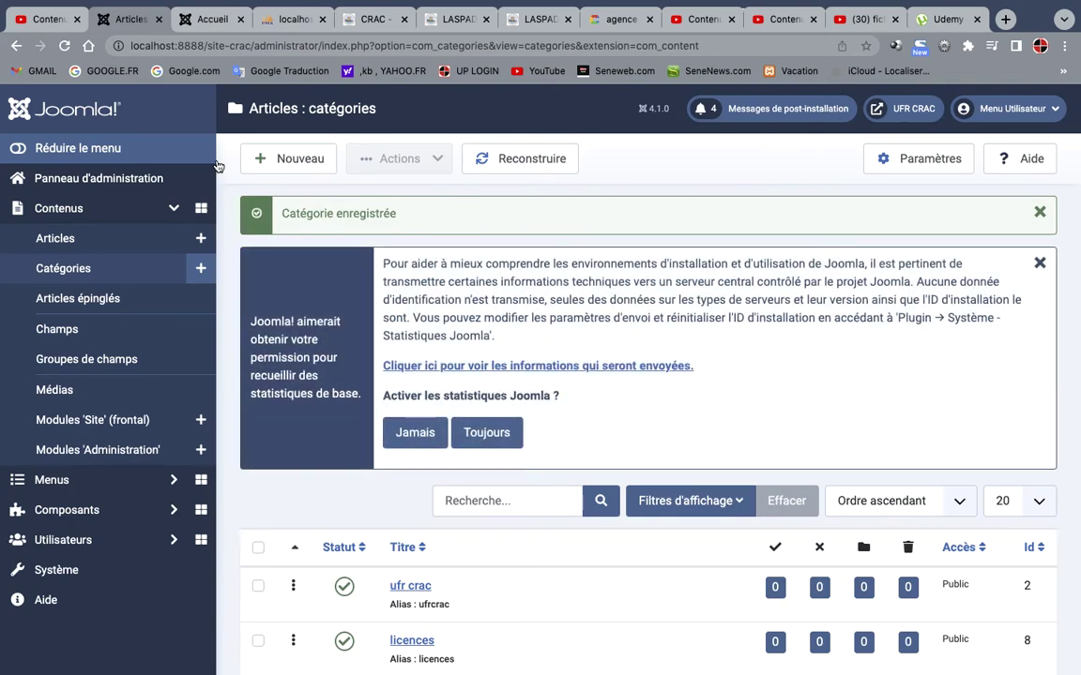
- Create another article category titled "Master" without a description, then save and close it
click(276, 165)
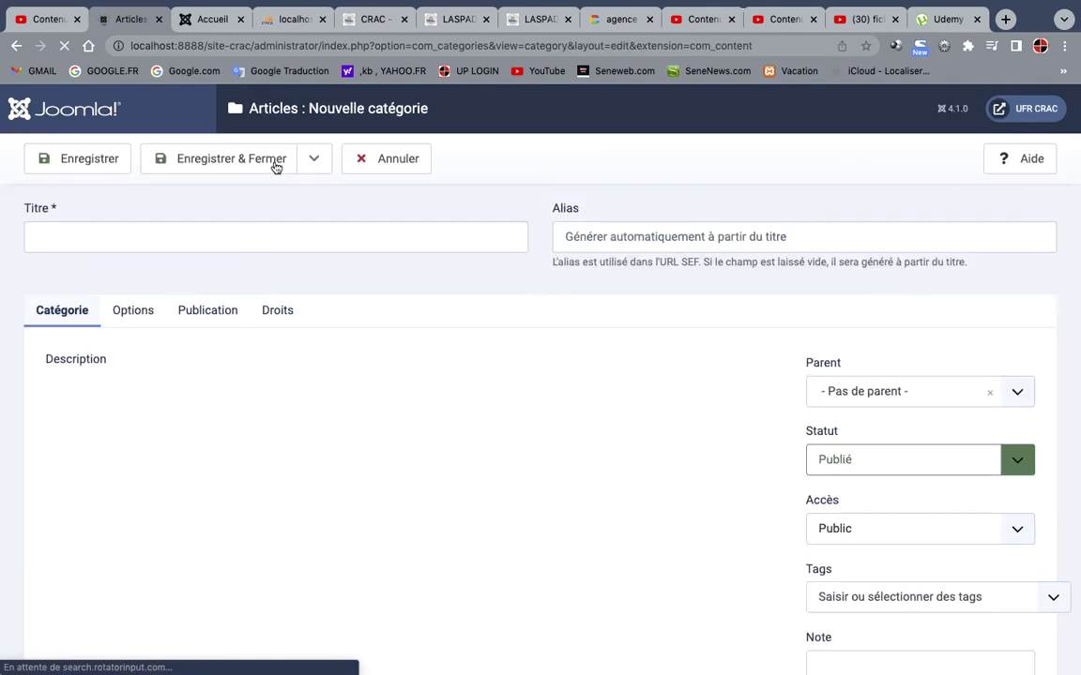
click(106, 463)
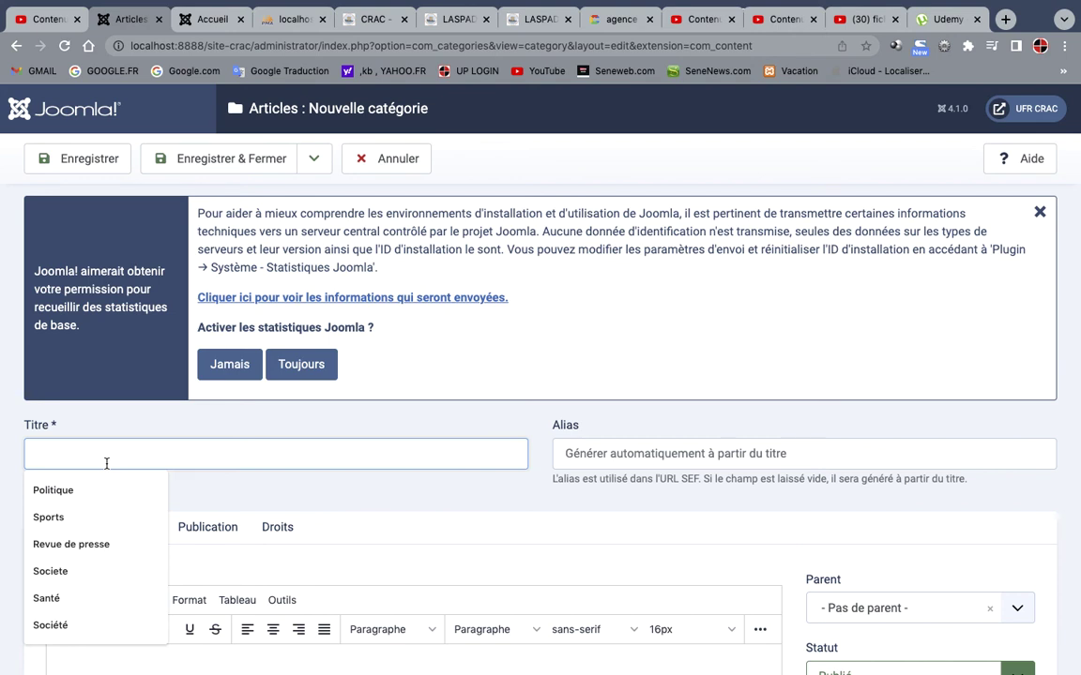
text(Master)
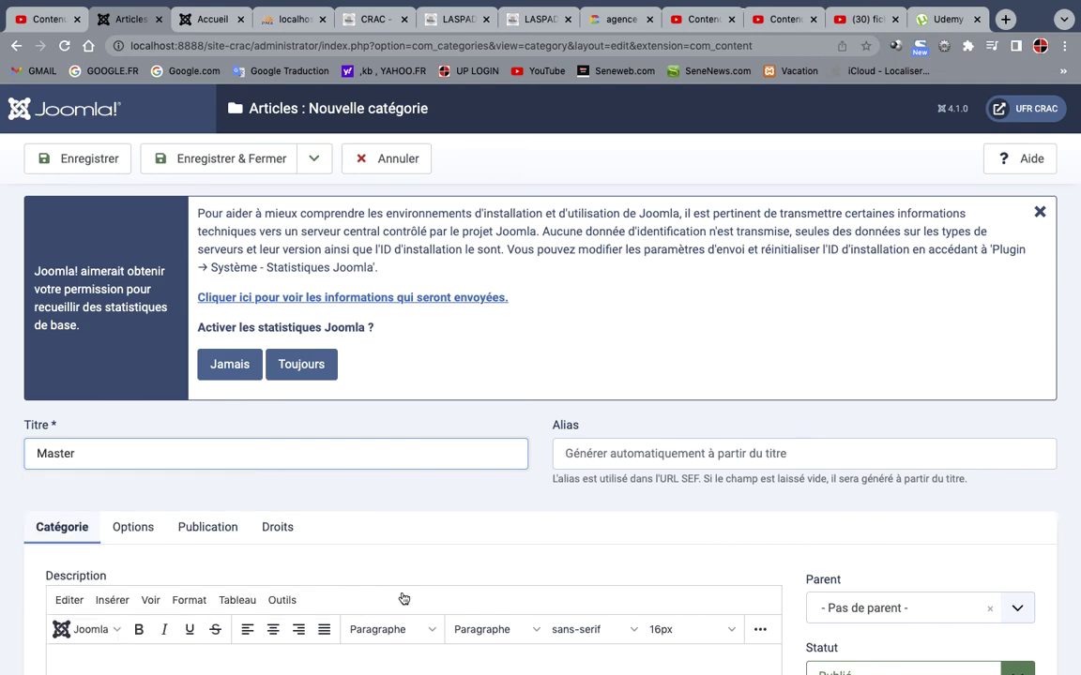
scroll(403, 599, down, 5)
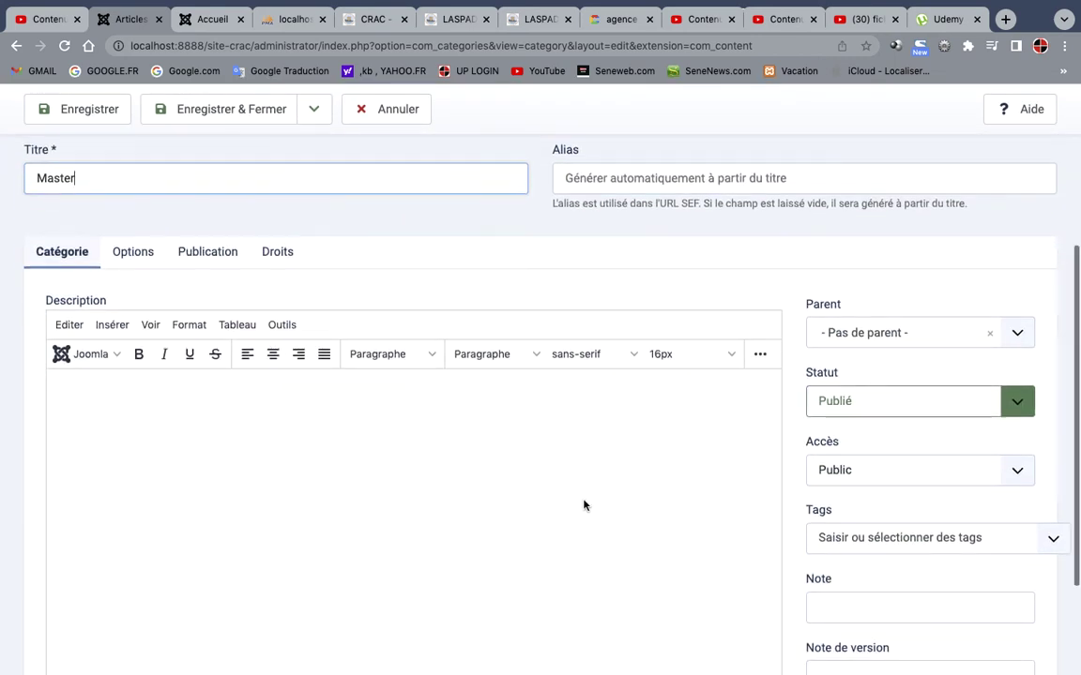
scroll(584, 504, up, 5)
click(241, 159)
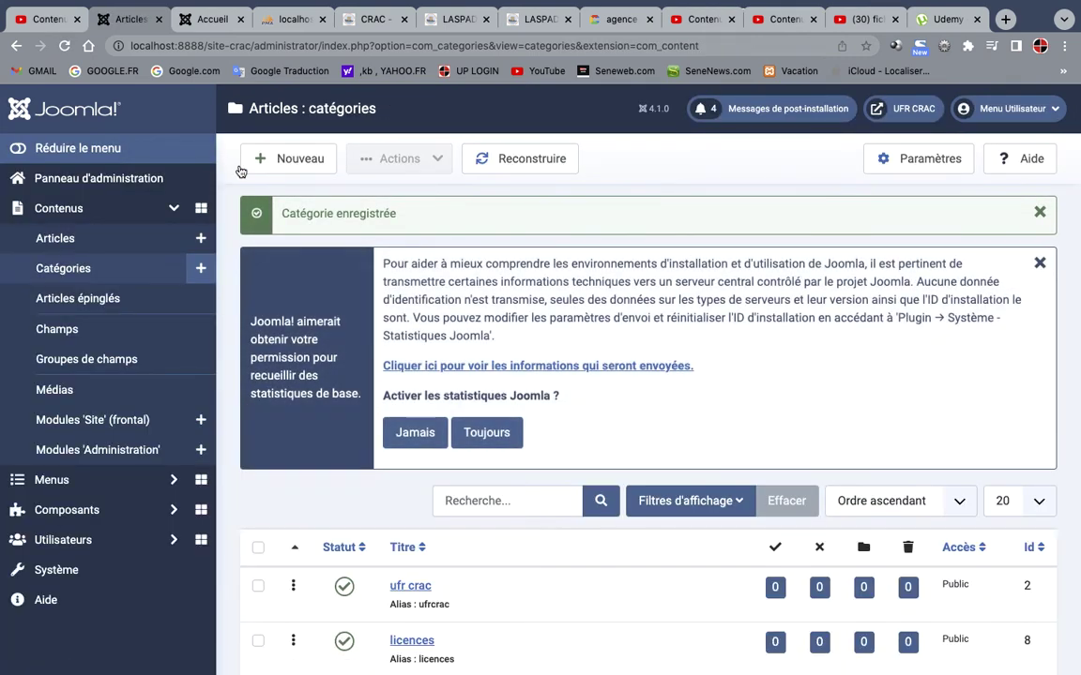
scroll(460, 366, down, 3)
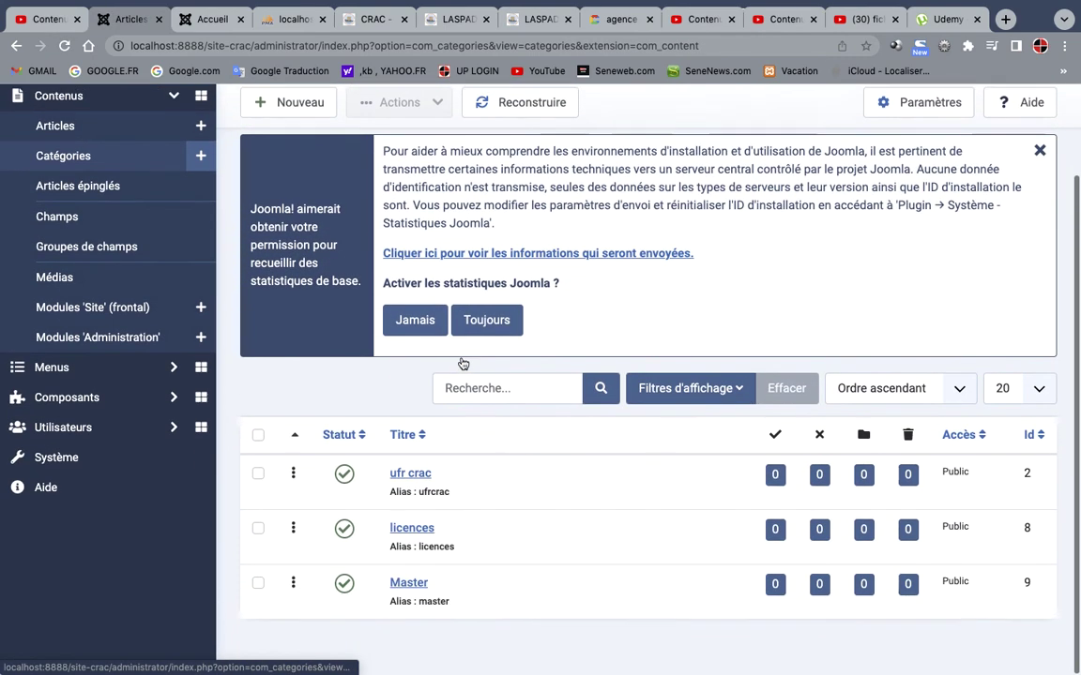
- Create a new article category titled "Bibliotheque" with no parent or description, then save and close it
scroll(461, 370, up, 3)
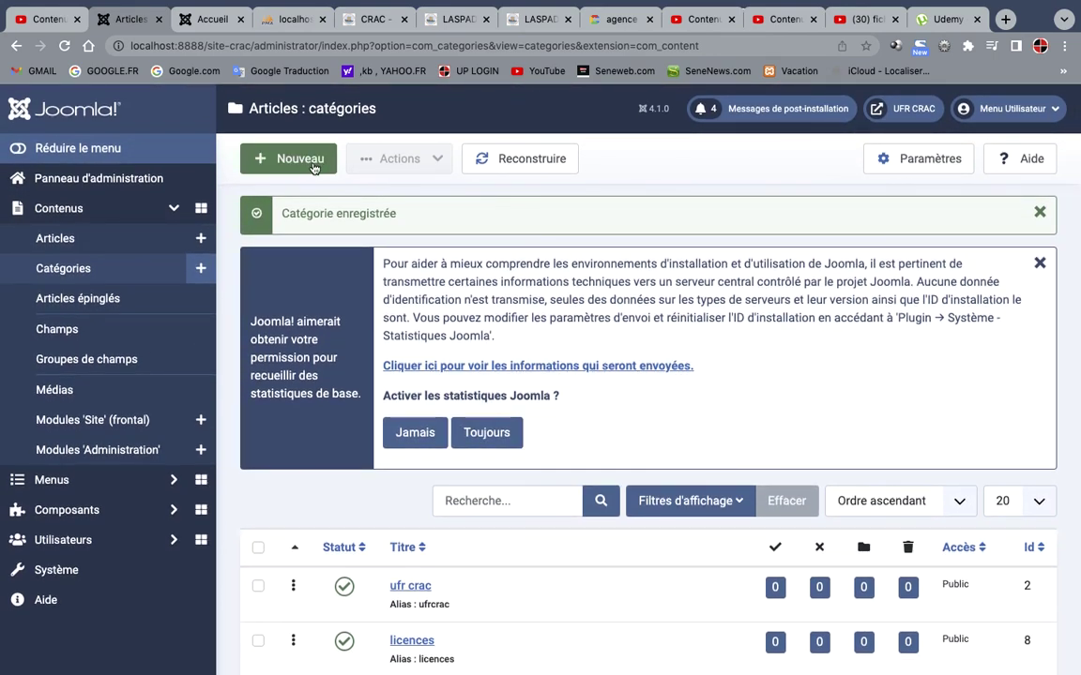
click(315, 168)
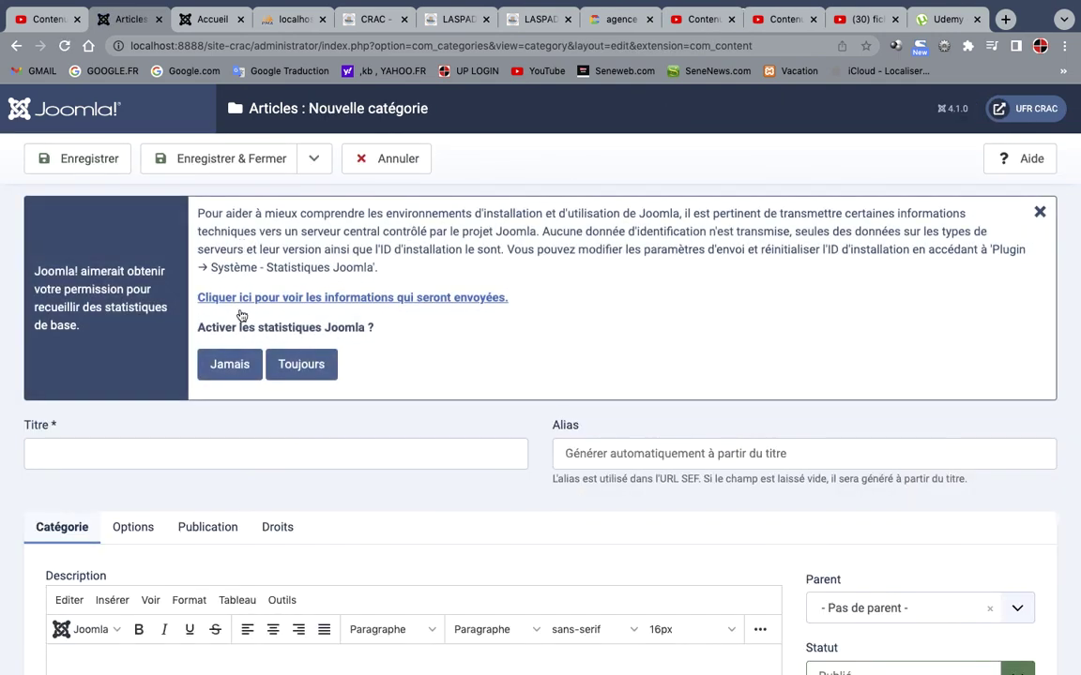
right_click(148, 450)
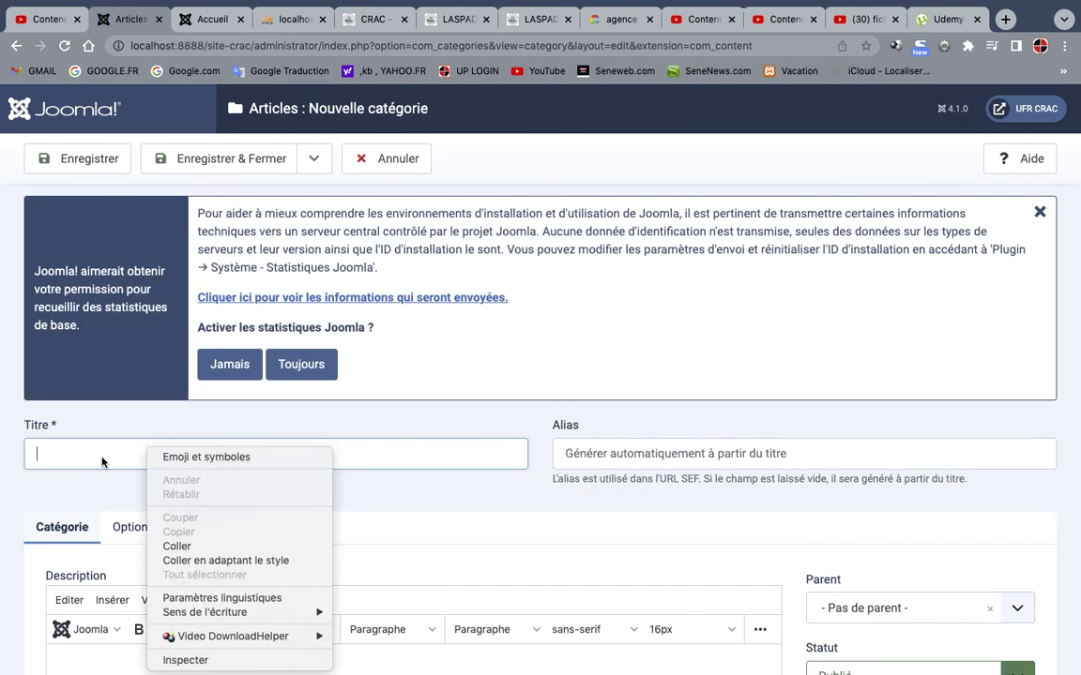
click(103, 460)
text(Bibl)
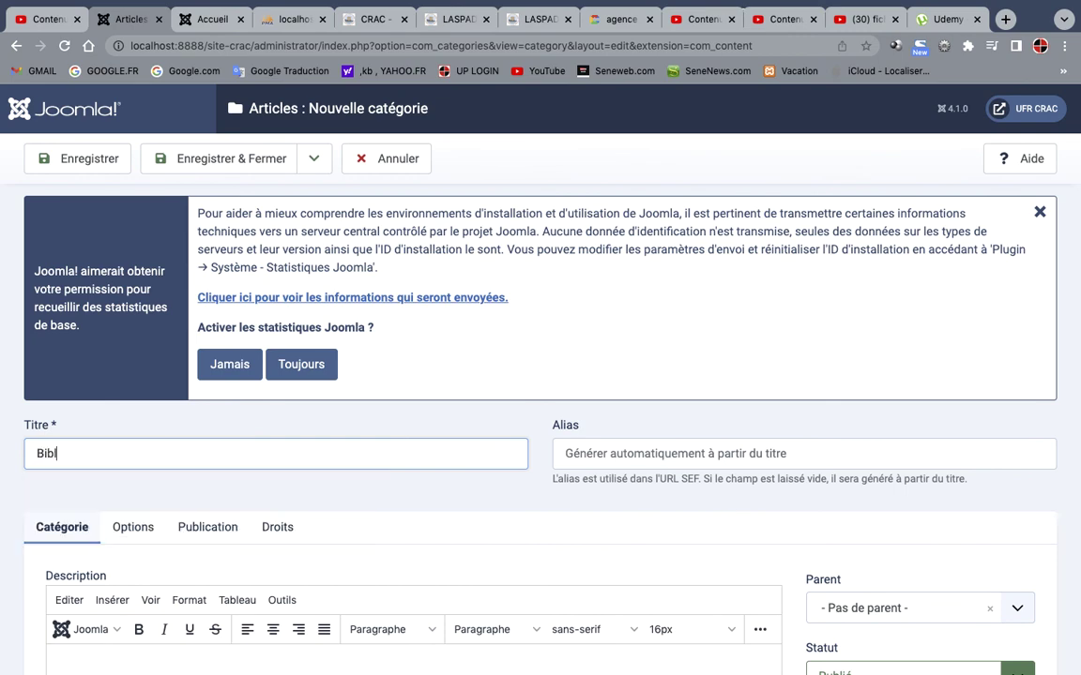
text(iotheque)
scroll(596, 537, down, 5)
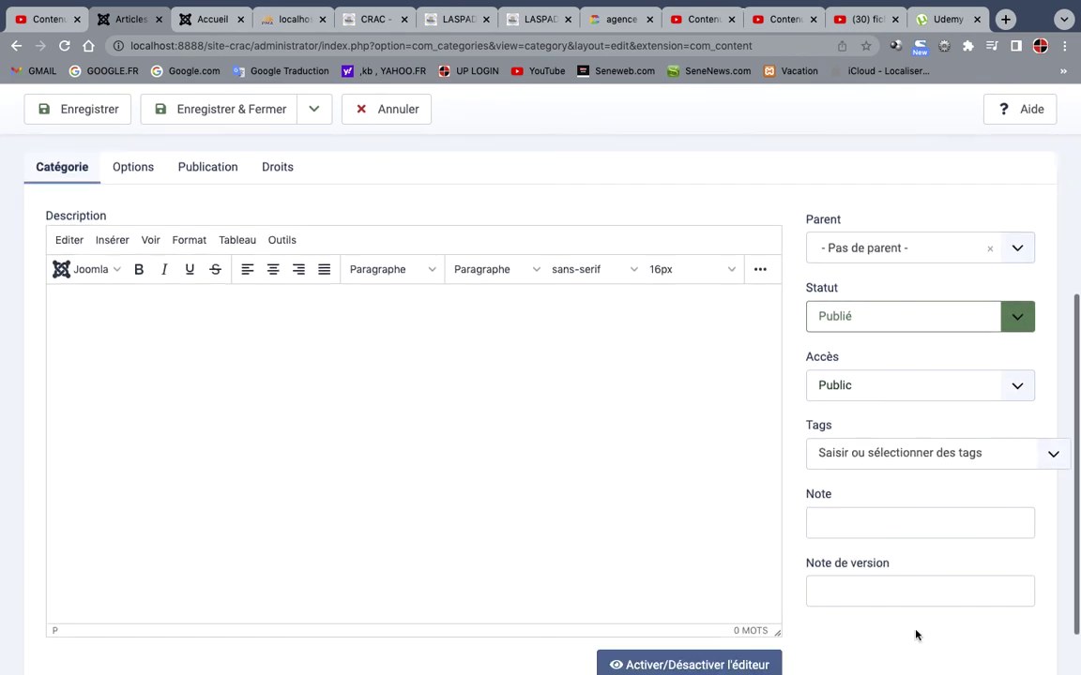
scroll(696, 575, up, 5)
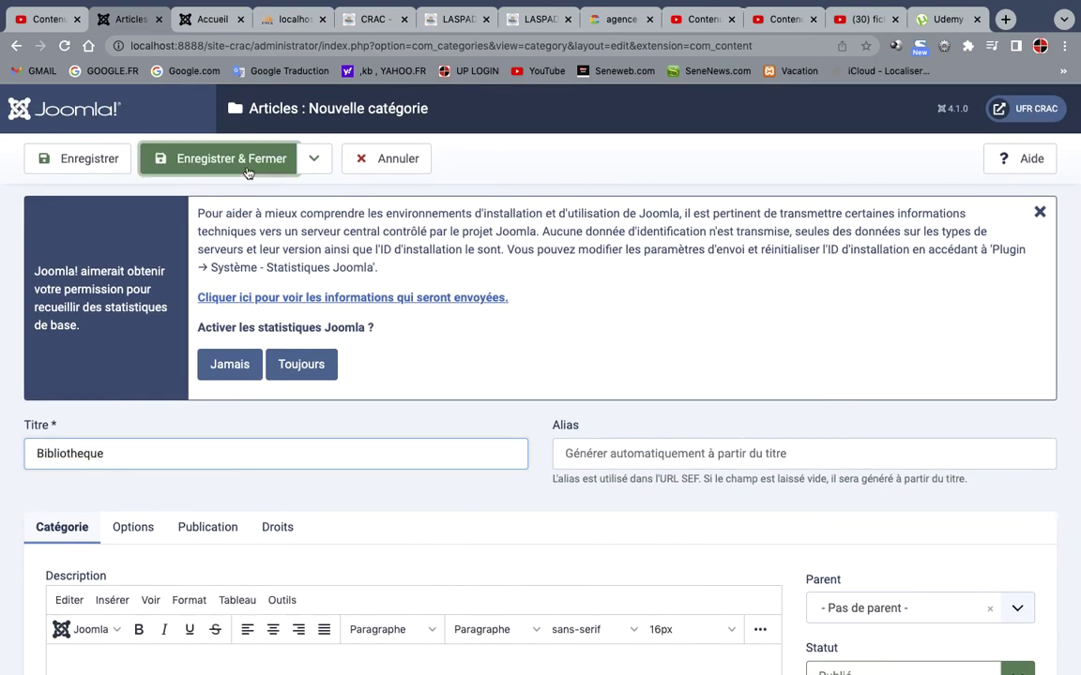
click(245, 167)
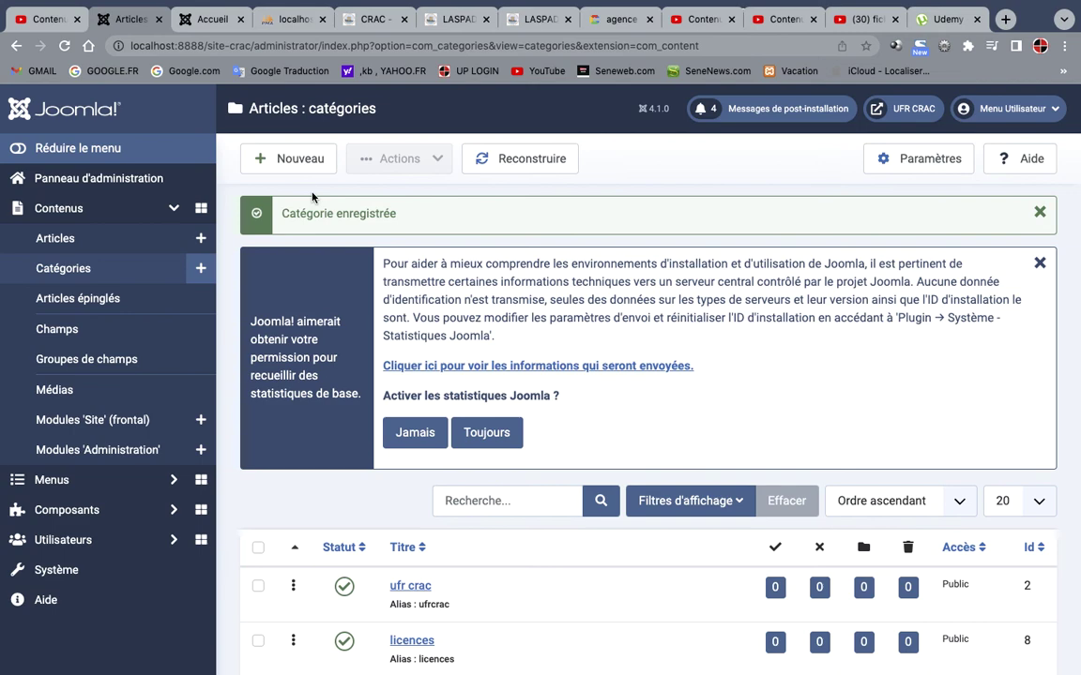
- Add another article category titled "Contacts", leaving its description empty, then save and close it
click(298, 165)
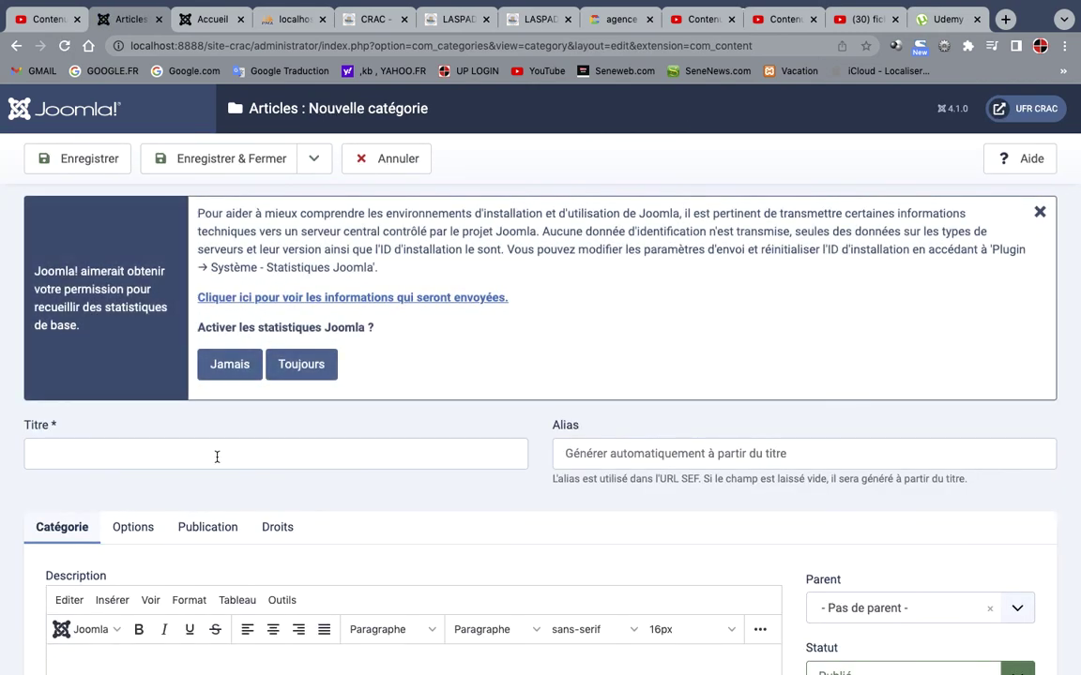
click(217, 457)
text(C)
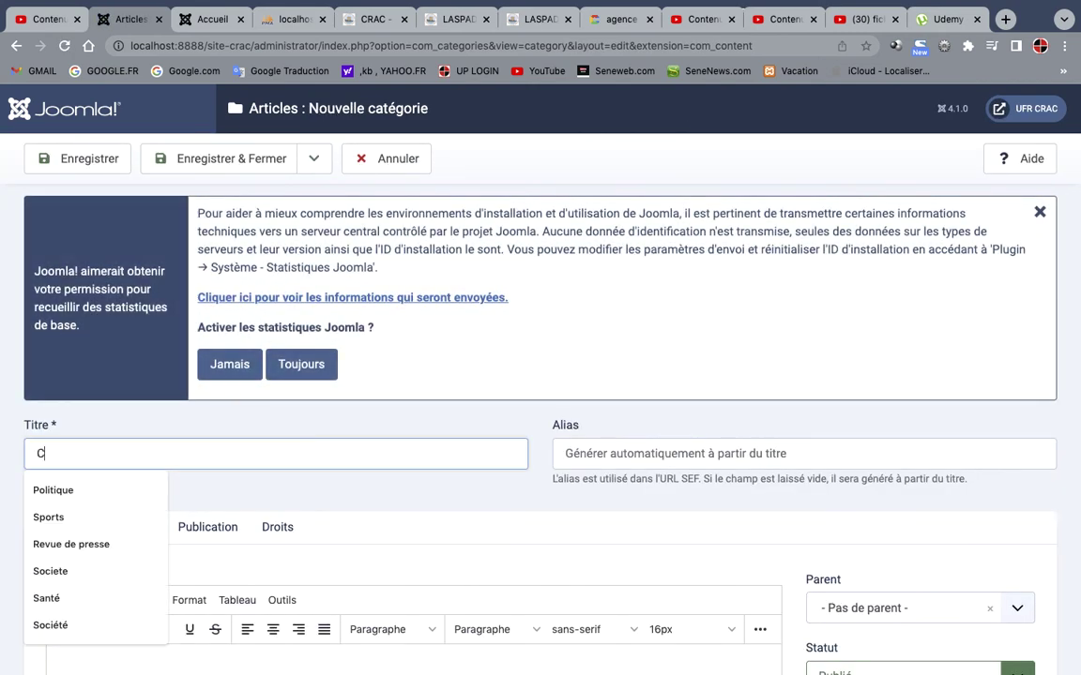
text(ontacts)
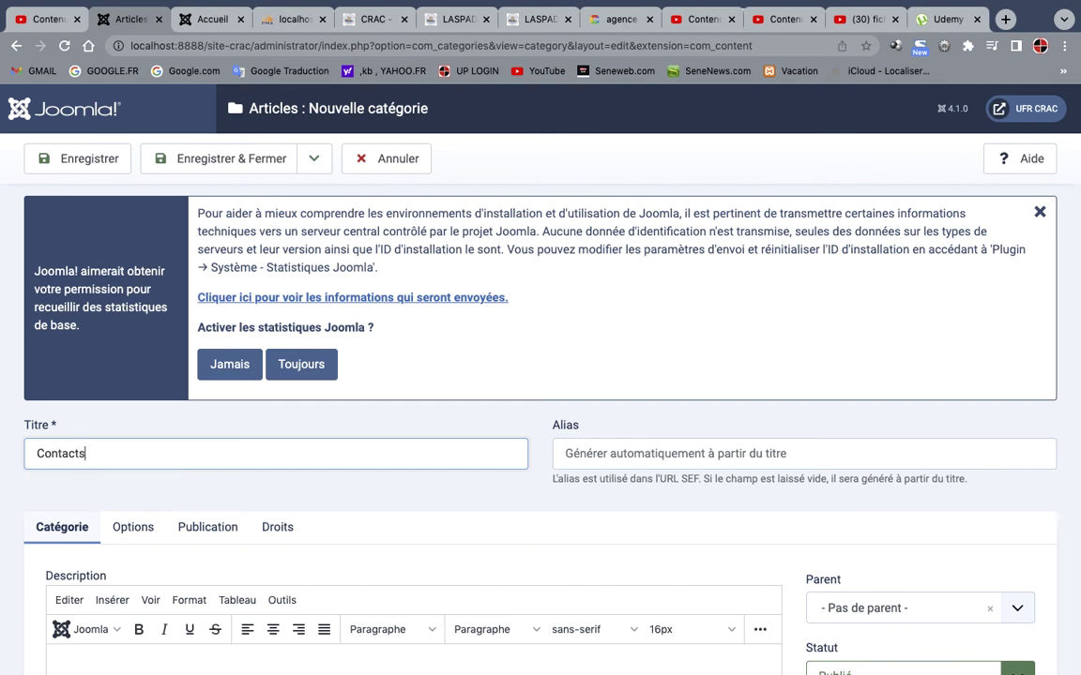
click(248, 162)
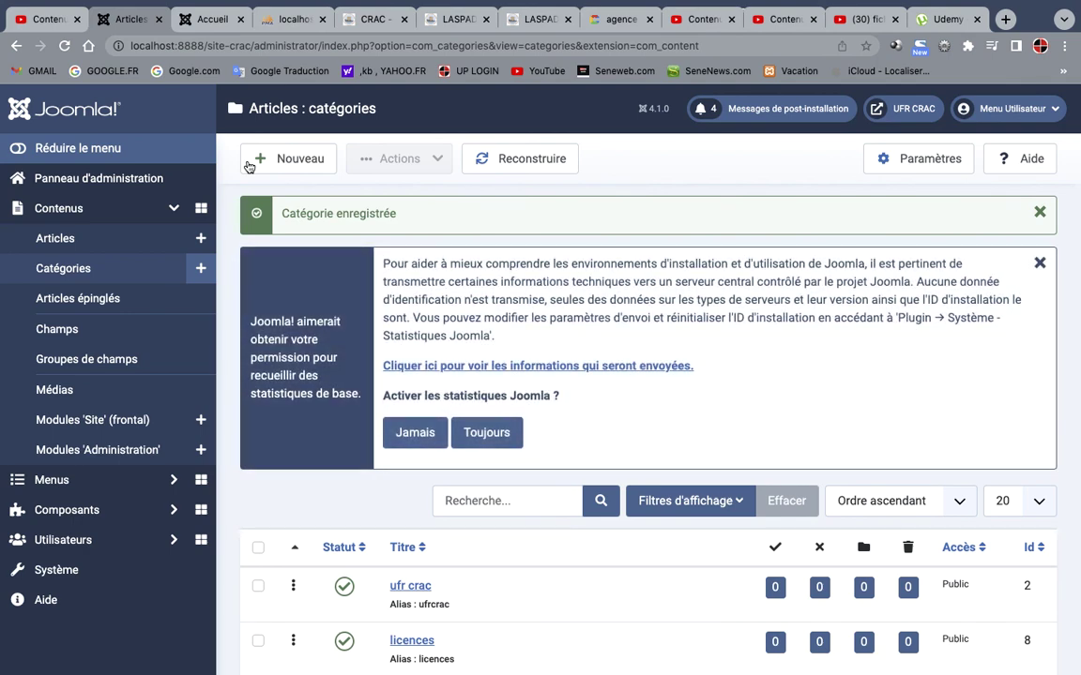
mouse_move(580, 4)
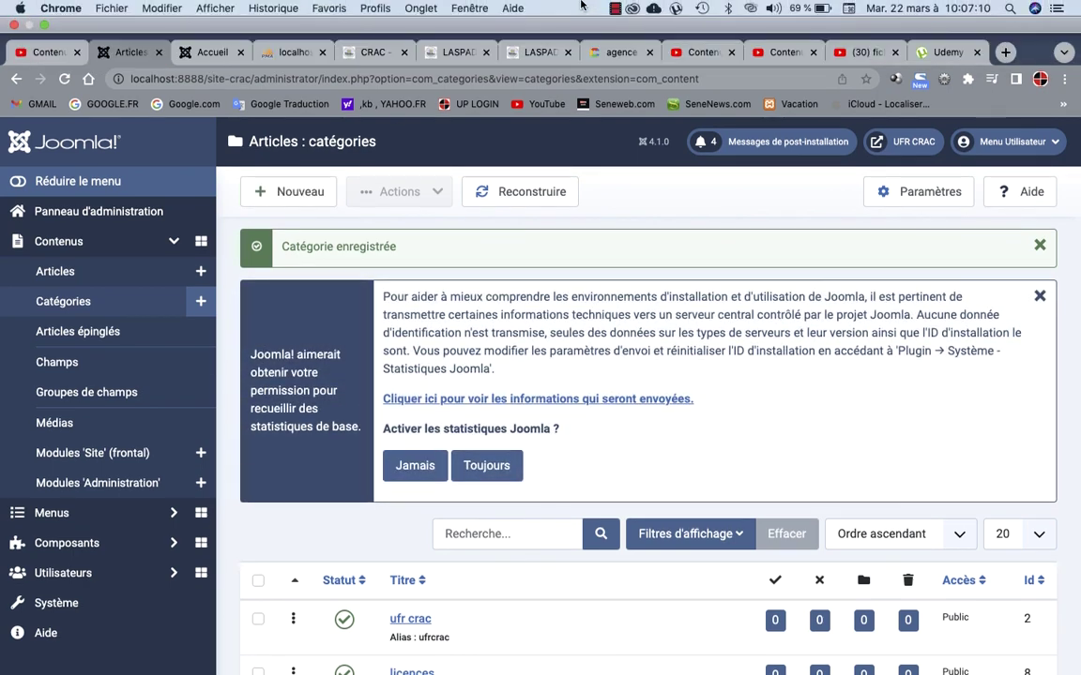